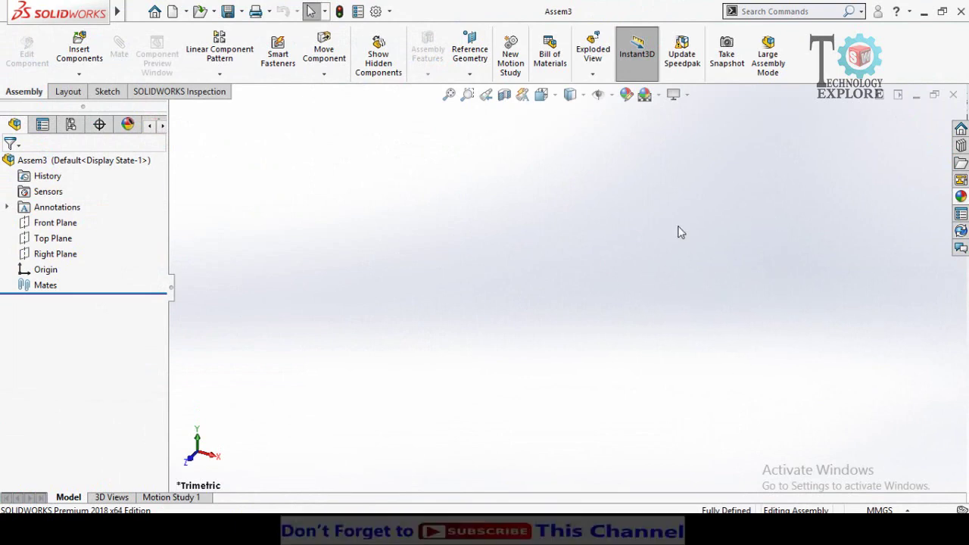
- Activate the Toolbox add-in from the Design Library
{"action": "left_click", "coordinate": [960, 146]}
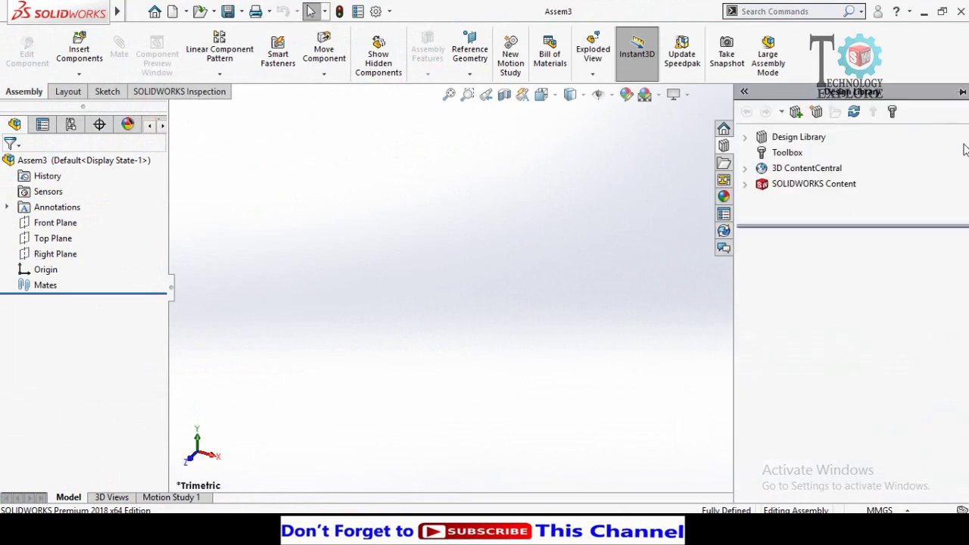
{"action": "left_click", "coordinate": [779, 155]}
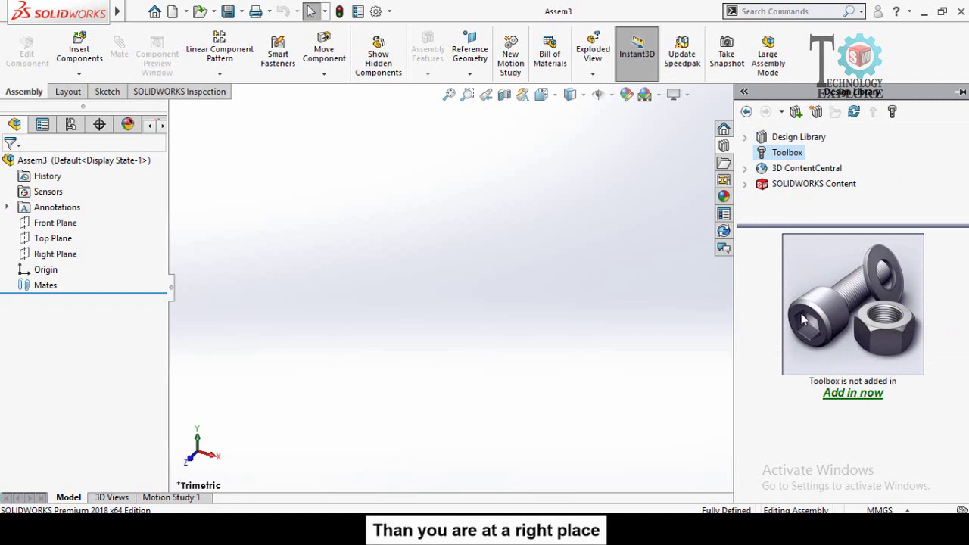
{"action": "left_click", "coordinate": [856, 396]}
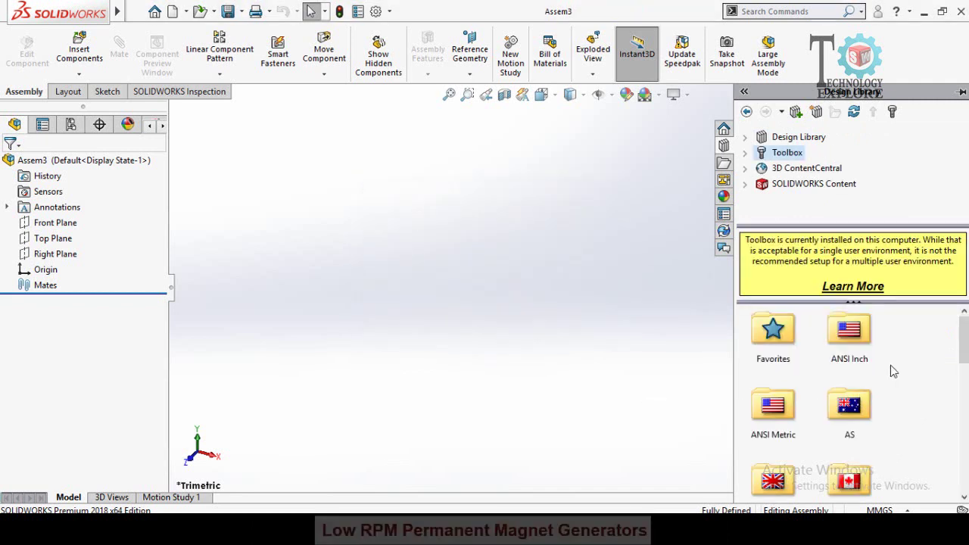
- Insert a Helical Gear into the assembly from the Toolbox's ANSI Metric Power Transmission gears
{"action": "scroll", "coordinate": [892, 365], "scroll_direction": "down", "scroll_amount": 7}
{"action": "scroll", "coordinate": [896, 390], "scroll_direction": "up", "scroll_amount": 1}
{"action": "scroll", "coordinate": [896, 390], "scroll_direction": "up", "scroll_amount": 6}
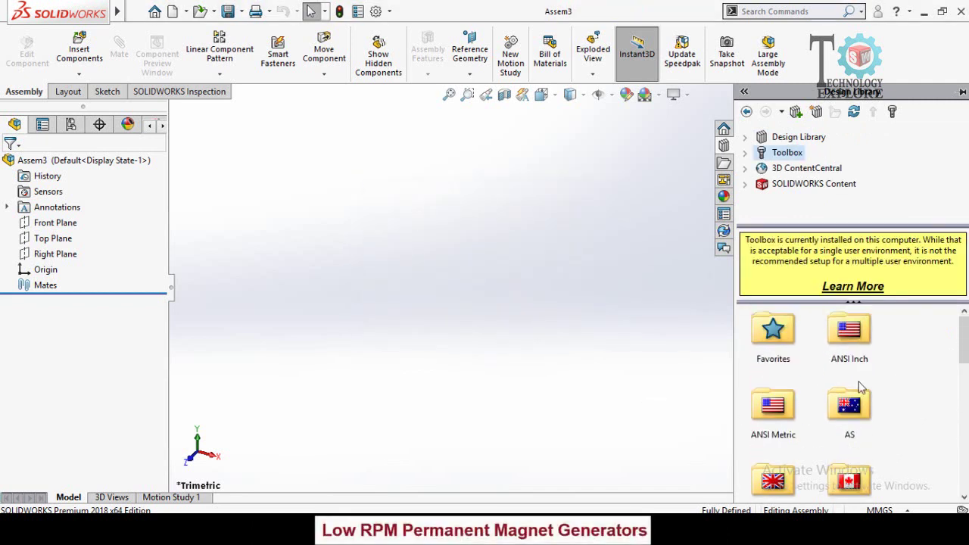
{"action": "double_click", "coordinate": [772, 409]}
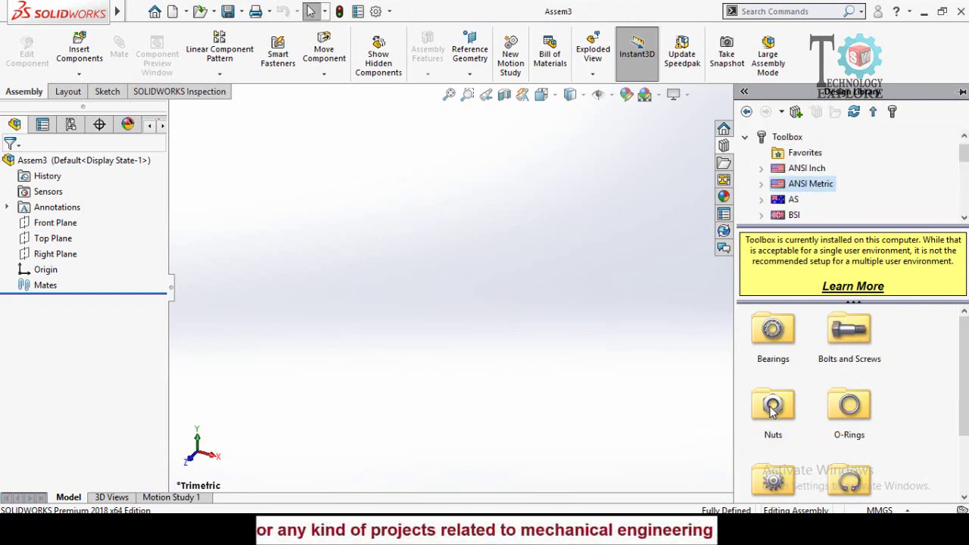
{"action": "scroll", "coordinate": [886, 397], "scroll_direction": "down", "scroll_amount": 2}
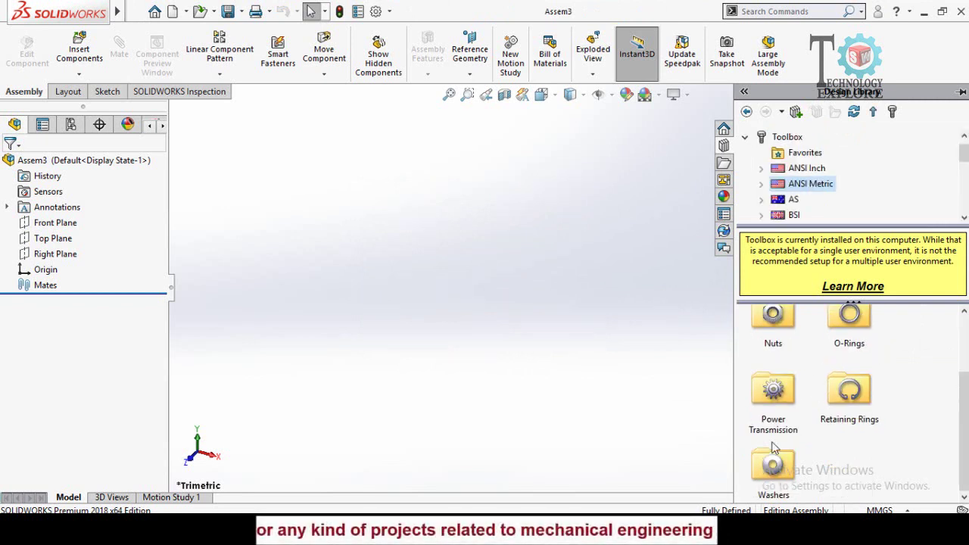
{"action": "double_click", "coordinate": [773, 394]}
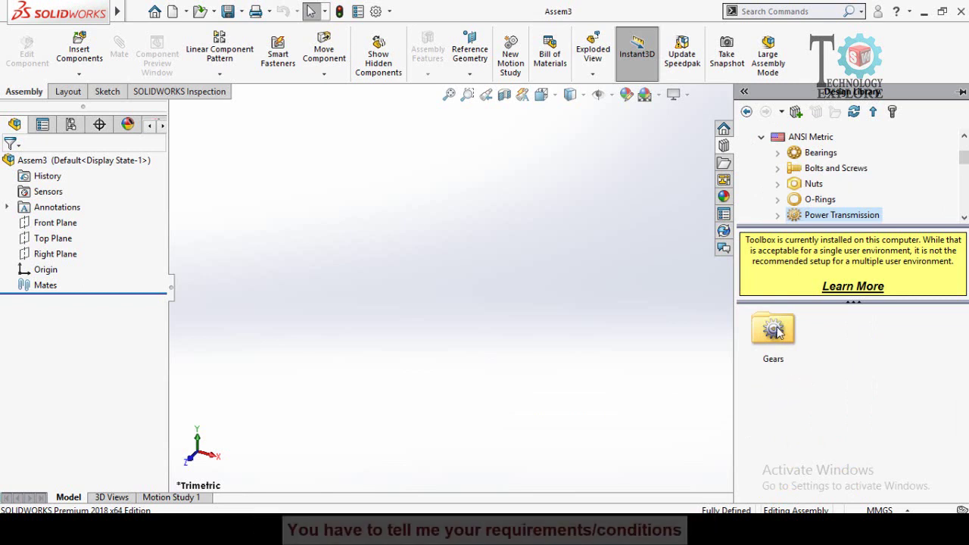
{"action": "left_click", "coordinate": [776, 331]}
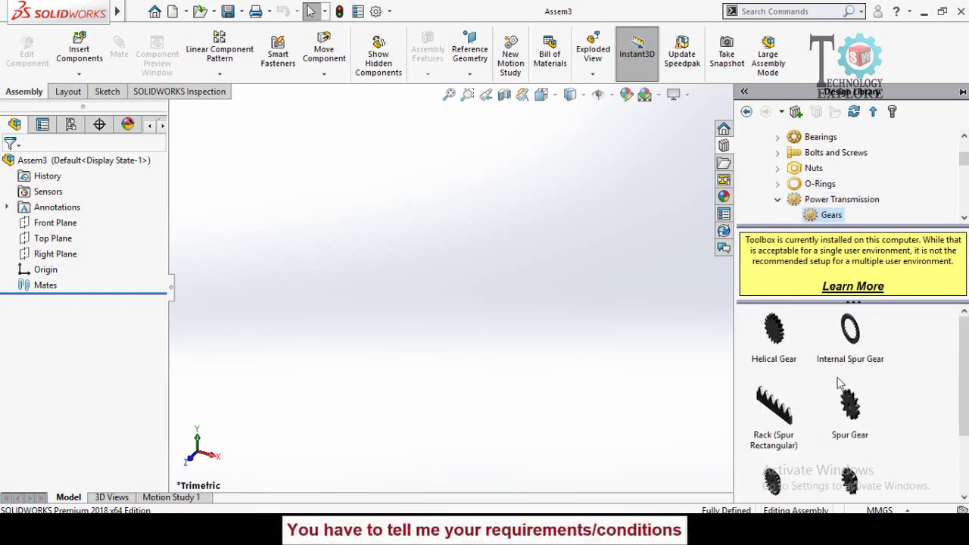
{"action": "scroll", "coordinate": [880, 374], "scroll_direction": "down", "scroll_amount": 2}
{"action": "scroll", "coordinate": [880, 374], "scroll_direction": "up", "scroll_amount": 2}
{"action": "mouse_move", "coordinate": [786, 350]}
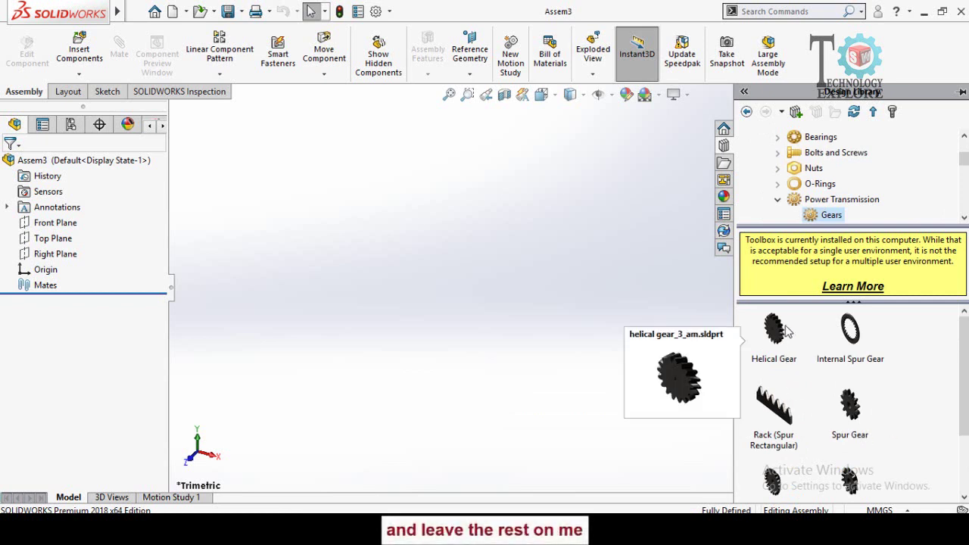
{"action": "mouse_move", "coordinate": [780, 341]}
{"action": "left_mouse_down"}
{"action": "mouse_move", "coordinate": [485, 288]}
{"action": "mouse_move", "coordinate": [471, 295]}
{"action": "mouse_move", "coordinate": [517, 297]}
{"action": "left_mouse_up"}
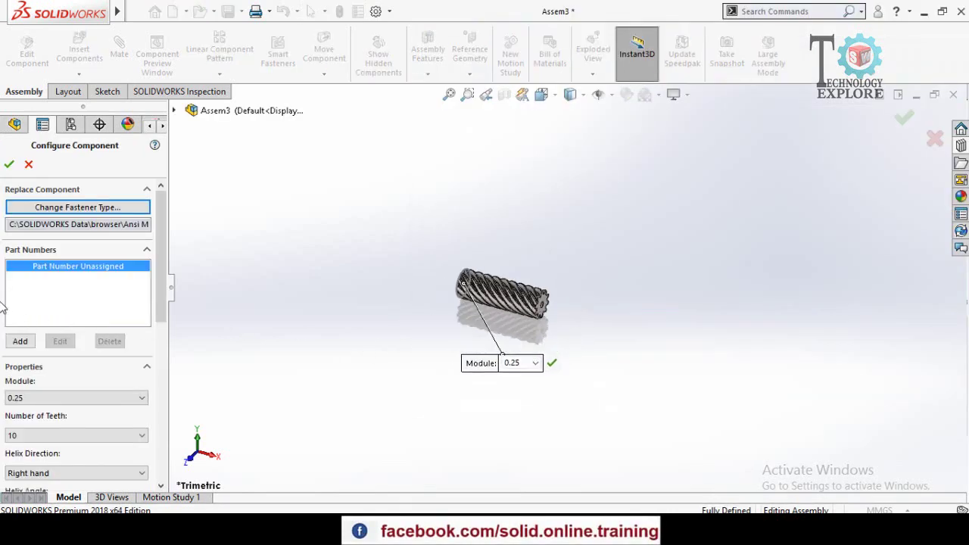
- Set the helical gear's module to 2
{"action": "scroll", "coordinate": [3, 306], "scroll_direction": "down", "scroll_amount": 3}
{"action": "scroll", "coordinate": [3, 280], "scroll_direction": "down", "scroll_amount": 5}
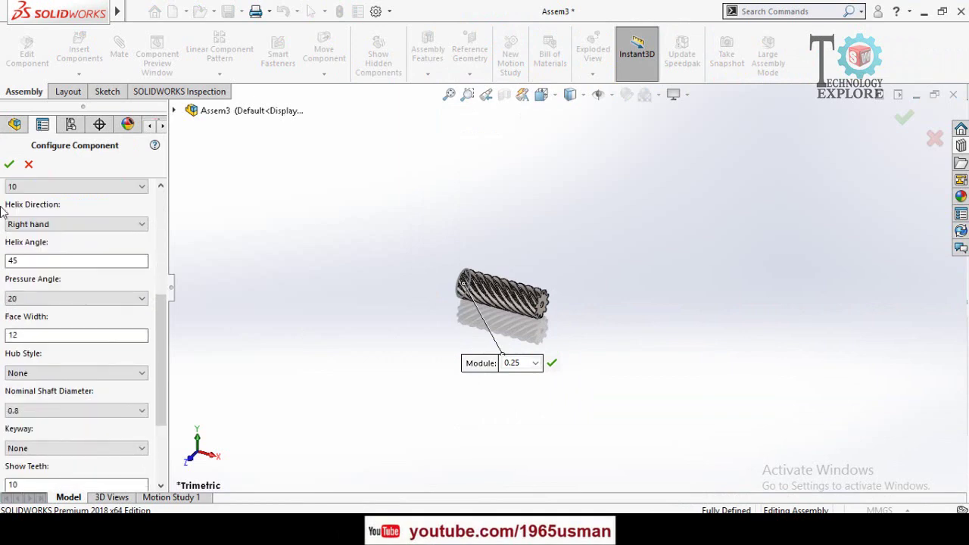
{"action": "scroll", "coordinate": [2, 227], "scroll_direction": "up", "scroll_amount": 5}
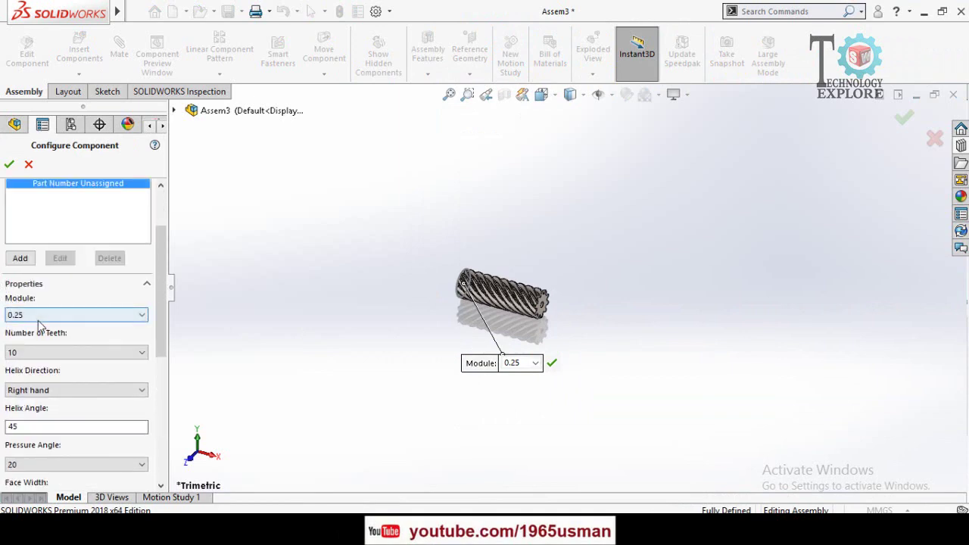
{"action": "left_click", "coordinate": [38, 317]}
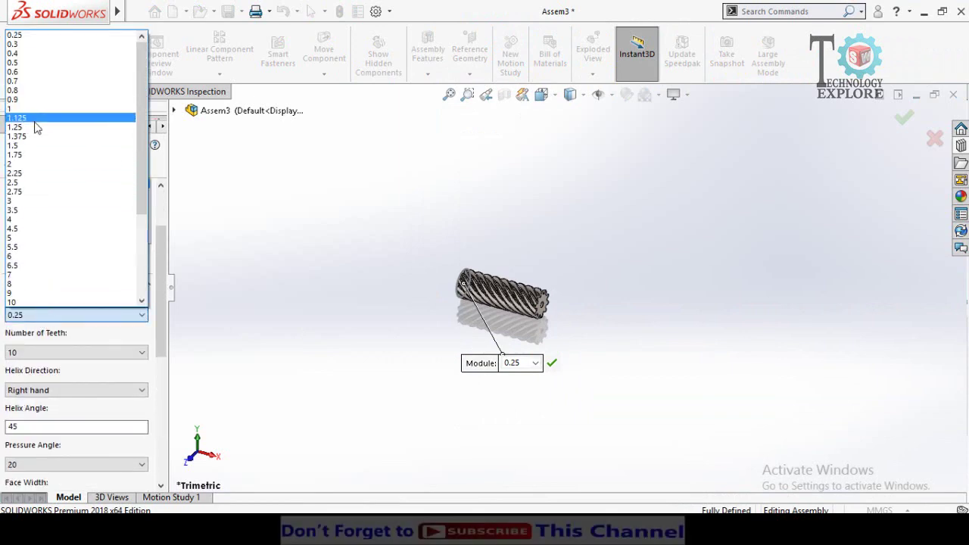
{"action": "left_click", "coordinate": [23, 164]}
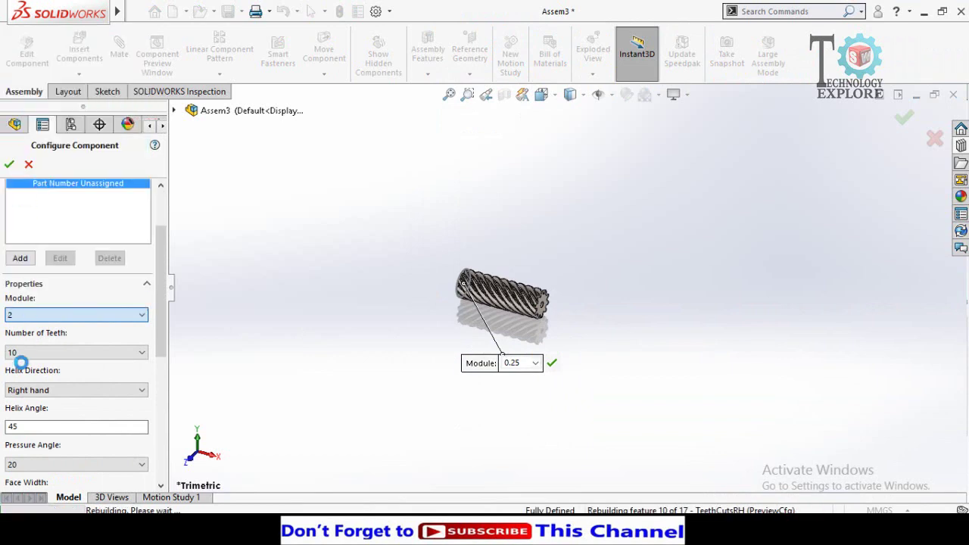
- Set the helical gear's number of teeth to 20
{"action": "scroll", "coordinate": [2, 366], "scroll_direction": "down", "scroll_amount": 4}
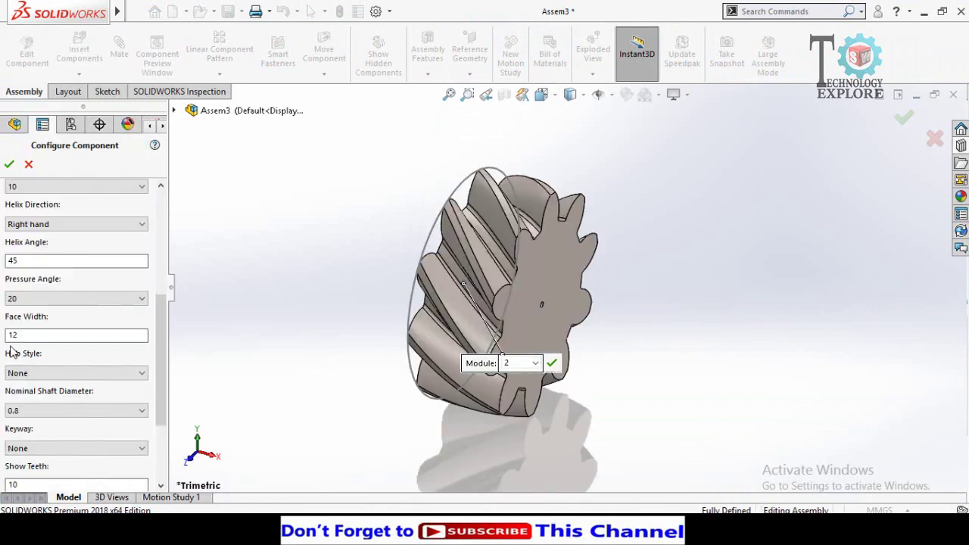
{"action": "scroll", "coordinate": [5, 284], "scroll_direction": "up", "scroll_amount": 4}
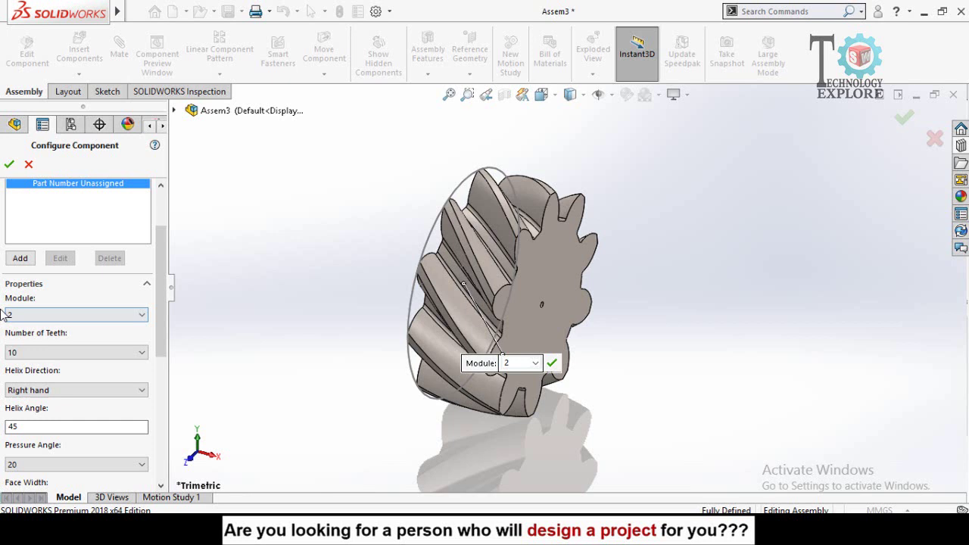
{"action": "left_click", "coordinate": [23, 353]}
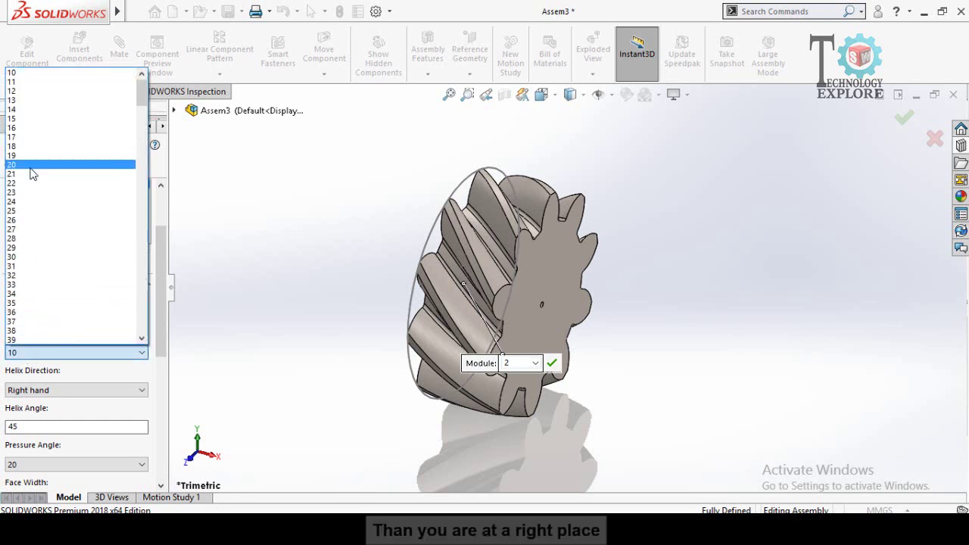
{"action": "left_click", "coordinate": [30, 166]}
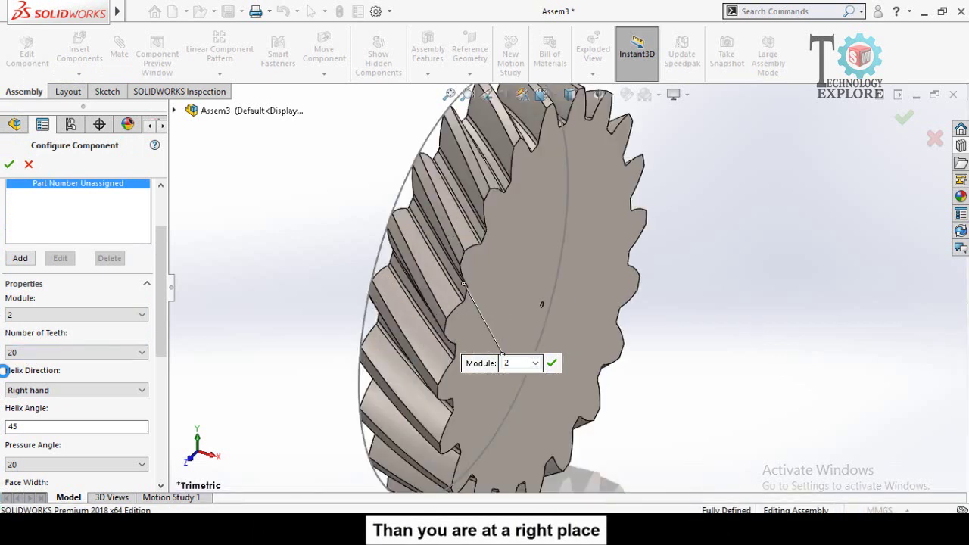
{"action": "scroll", "coordinate": [334, 352], "scroll_direction": "up", "scroll_amount": 4}
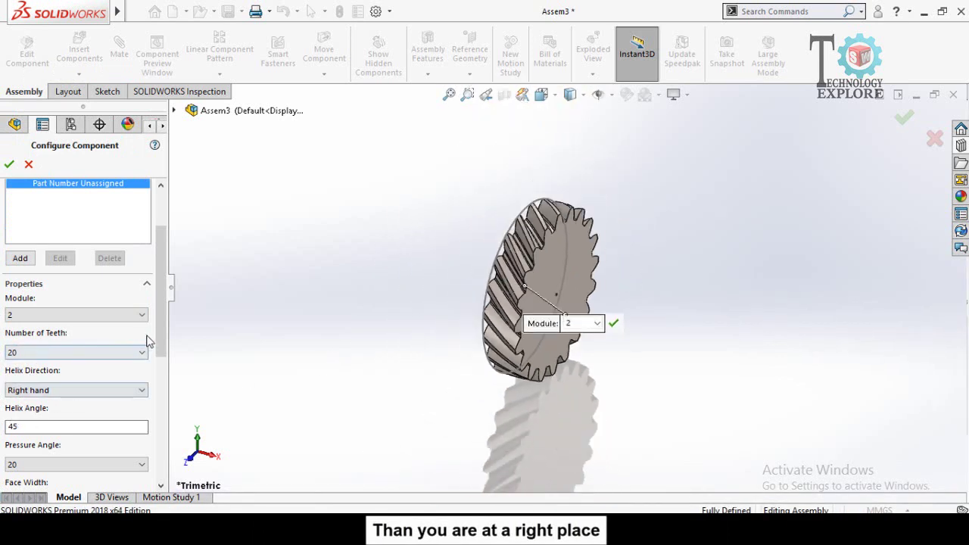
- Choose the right-hand helix direction and set the gear's face width to 10 mm
{"action": "left_click_drag", "start_coordinate": [161, 324], "coordinate": [156, 374]}
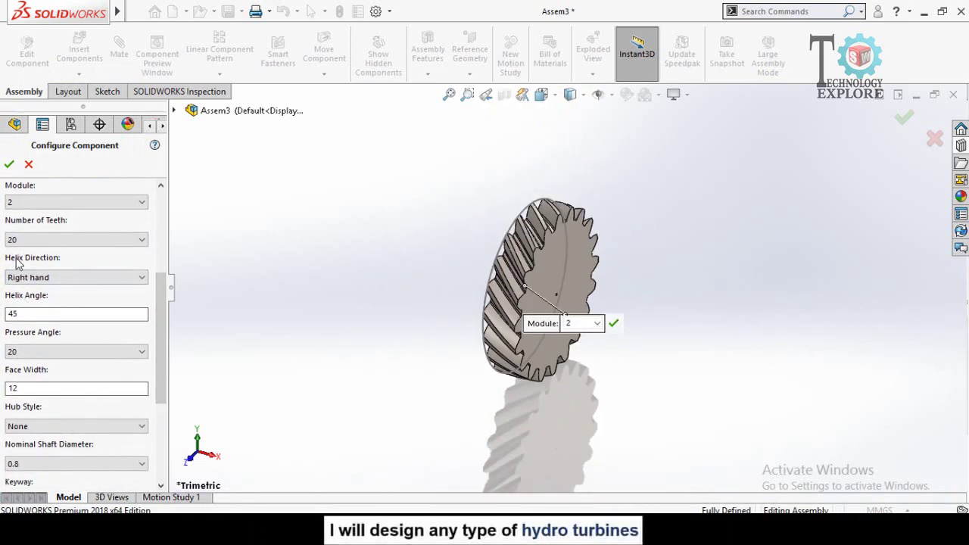
{"action": "left_click", "coordinate": [30, 278]}
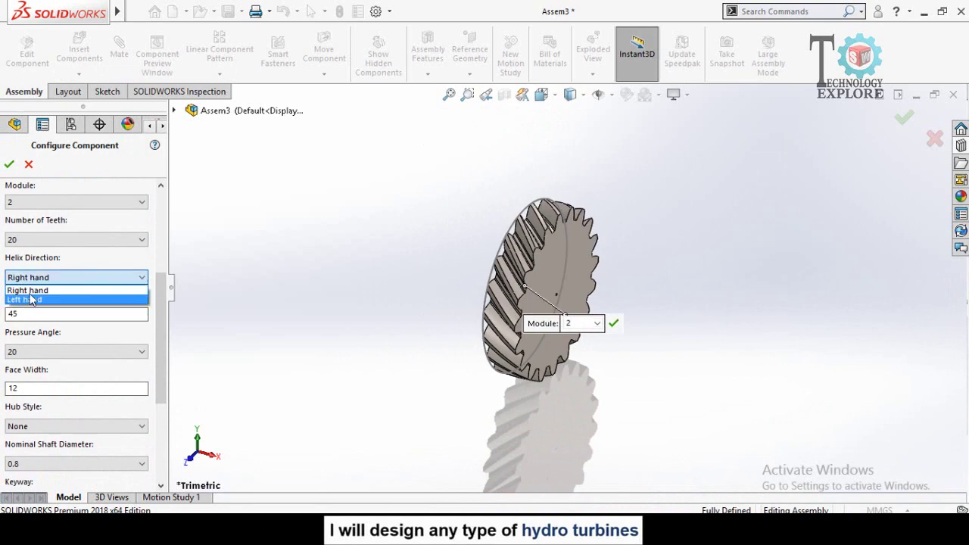
{"action": "left_click", "coordinate": [30, 291]}
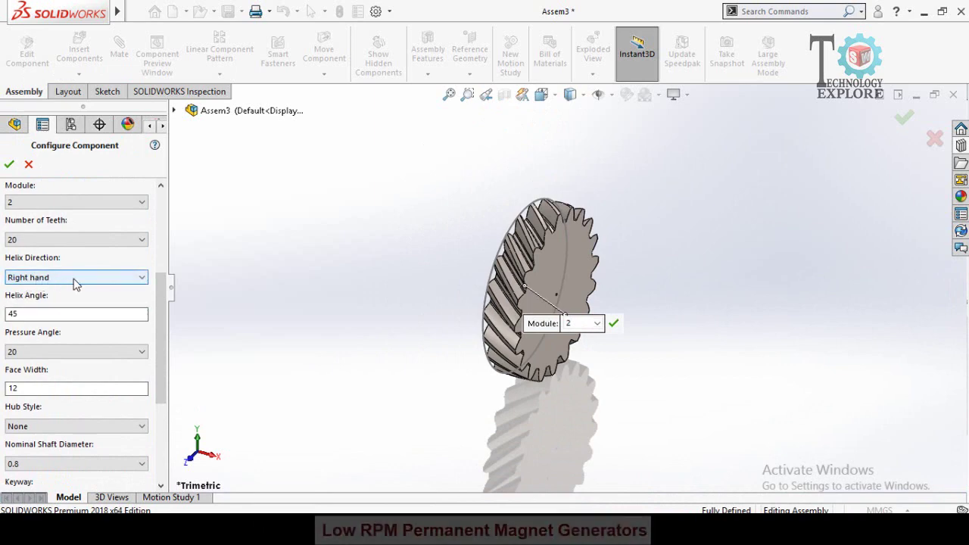
{"action": "left_click", "coordinate": [7, 313]}
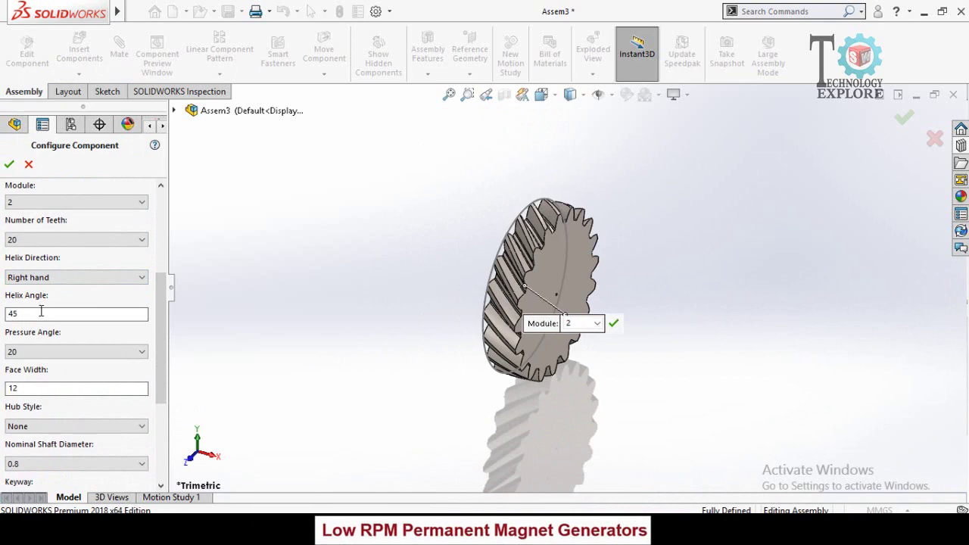
{"action": "left_click_drag", "start_coordinate": [163, 334], "coordinate": [162, 353]}
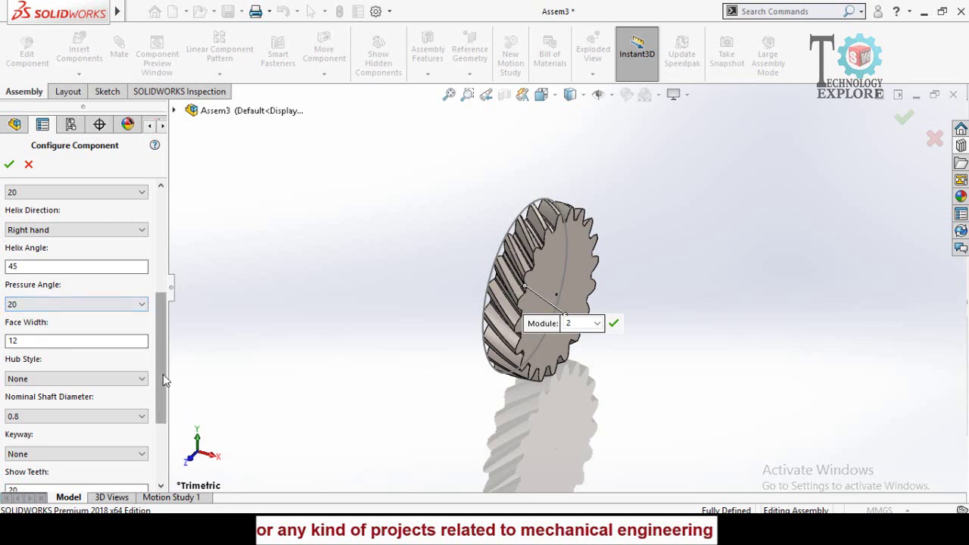
{"action": "scroll", "coordinate": [163, 373], "scroll_direction": "down", "scroll_amount": 1}
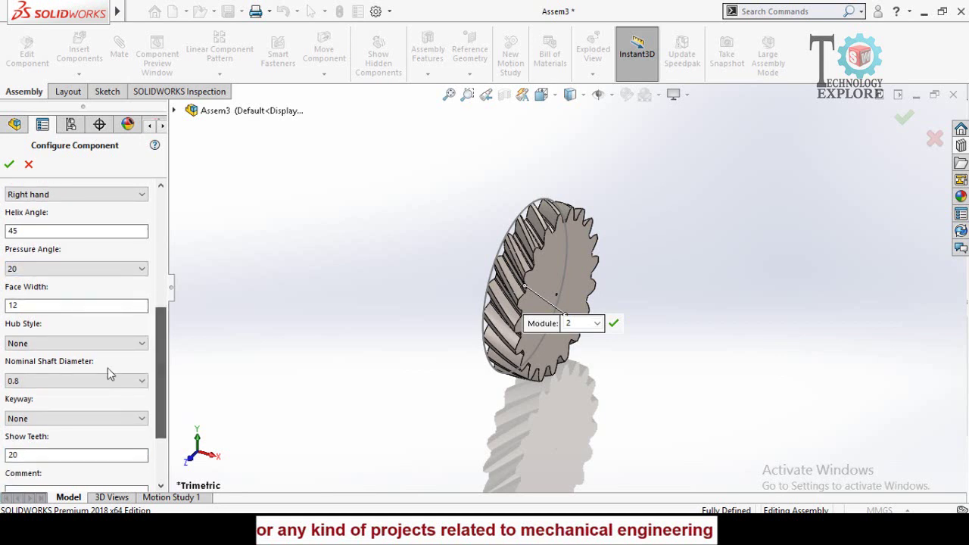
{"action": "double_click", "coordinate": [31, 305]}
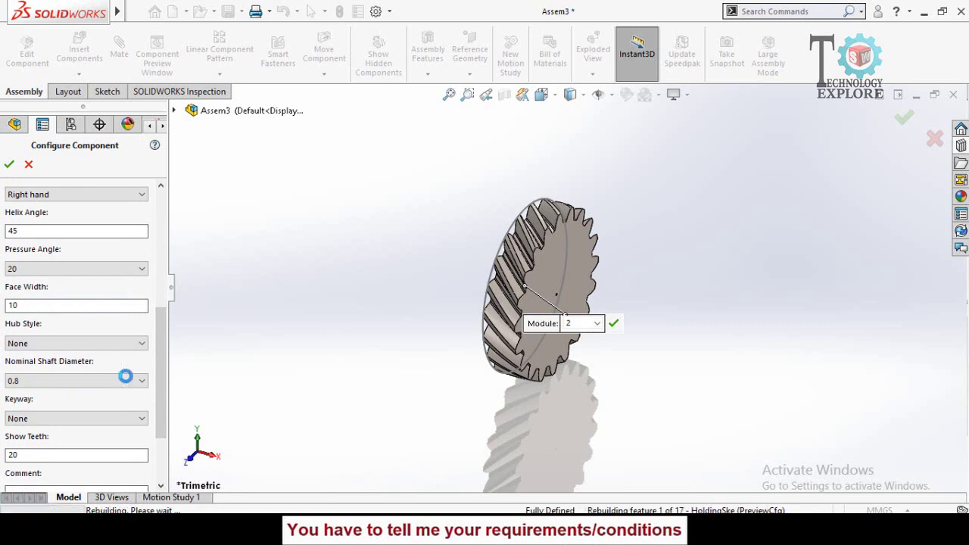
- Give the gear a One Side hub with a diameter of 40 mm and an overall length of 20 mm
{"action": "left_click_drag", "start_coordinate": [158, 340], "coordinate": [156, 357]}
{"action": "left_click", "coordinate": [24, 304]}
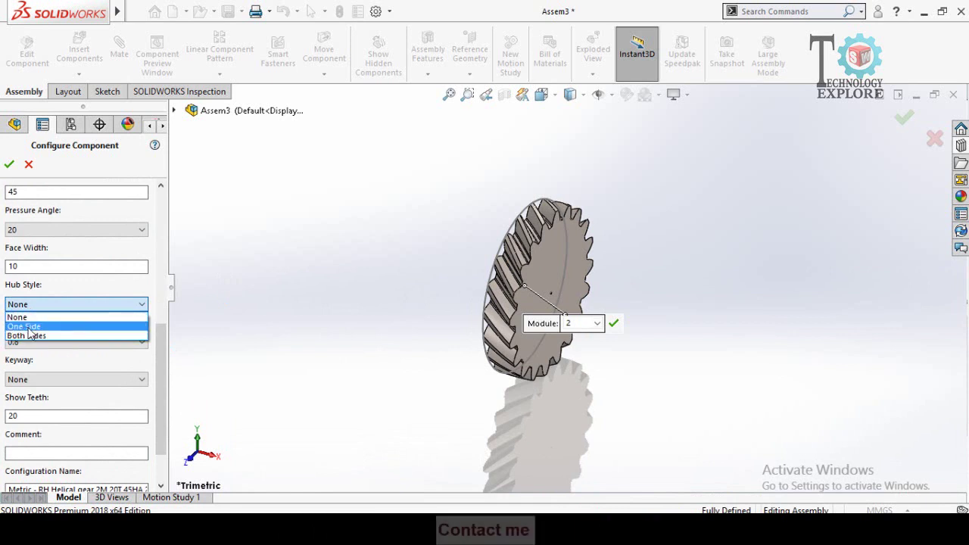
{"action": "left_click", "coordinate": [24, 327]}
{"action": "left_click_drag", "start_coordinate": [162, 330], "coordinate": [161, 339]}
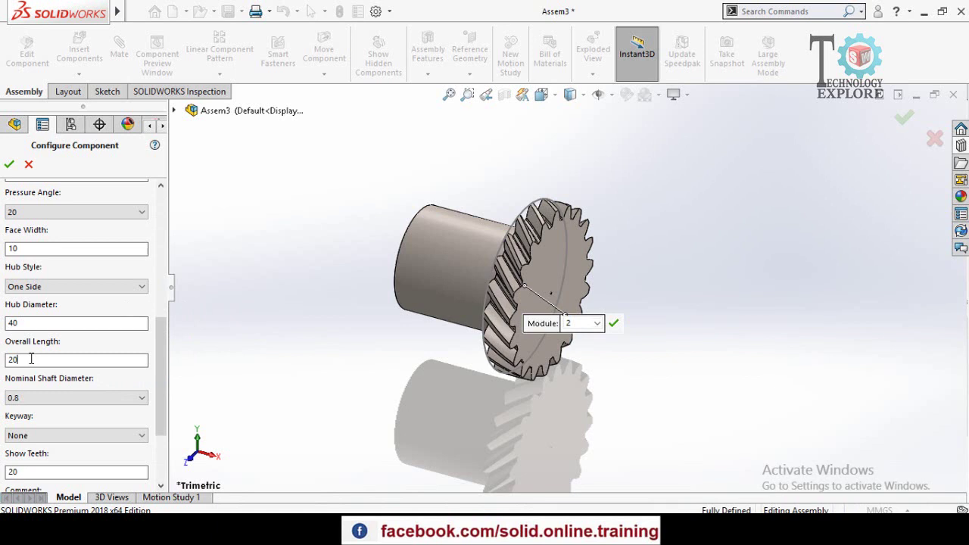
{"action": "left_click", "coordinate": [303, 335]}
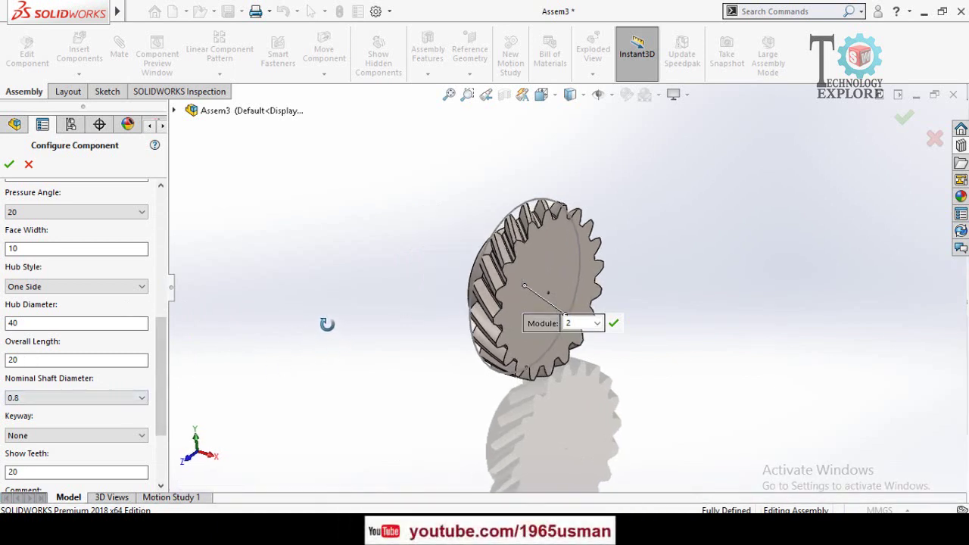
- Set the gear's nominal shaft diameter to 15 mm and inspect the resulting bore
{"action": "scroll", "coordinate": [125, 383], "scroll_direction": "down", "scroll_amount": 2}
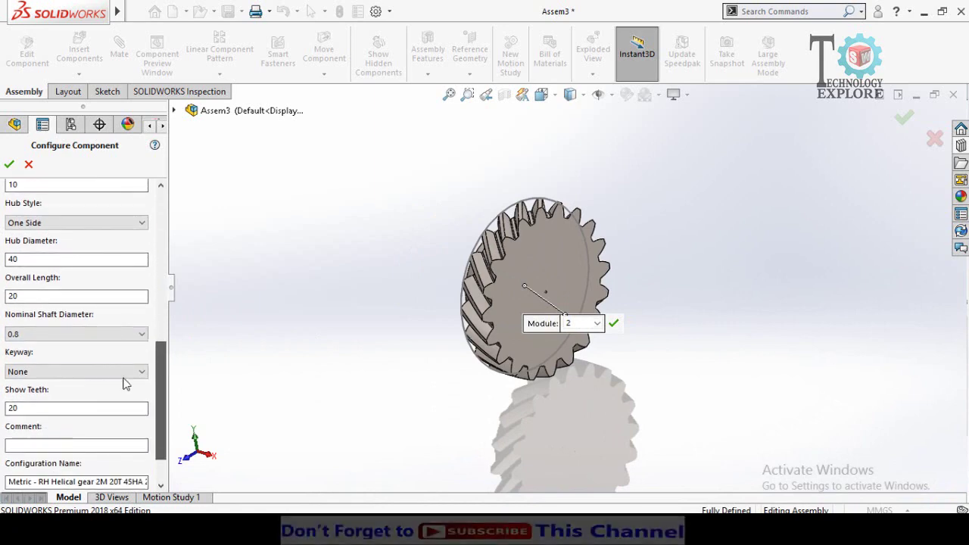
{"action": "scroll", "coordinate": [558, 299], "scroll_direction": "down", "scroll_amount": 5}
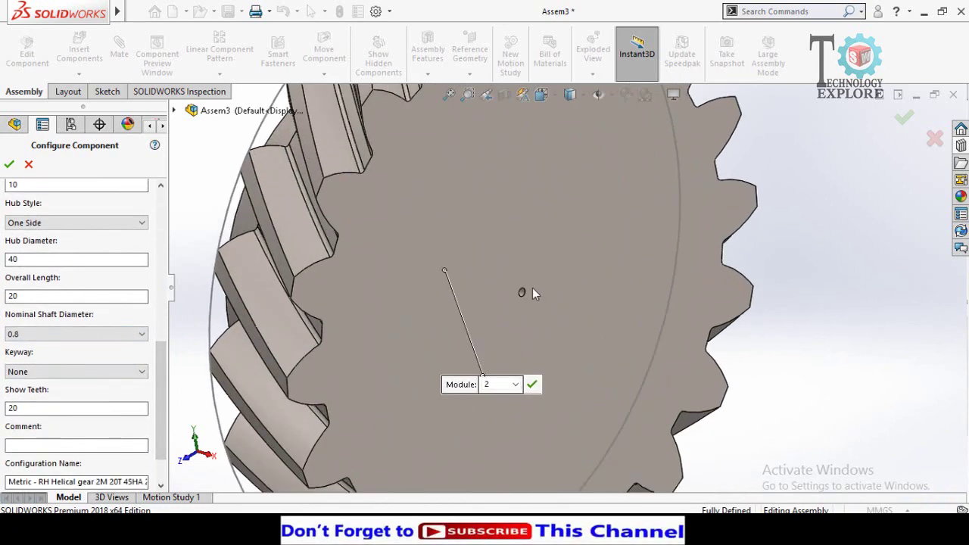
{"action": "scroll", "coordinate": [520, 310], "scroll_direction": "up", "scroll_amount": 3}
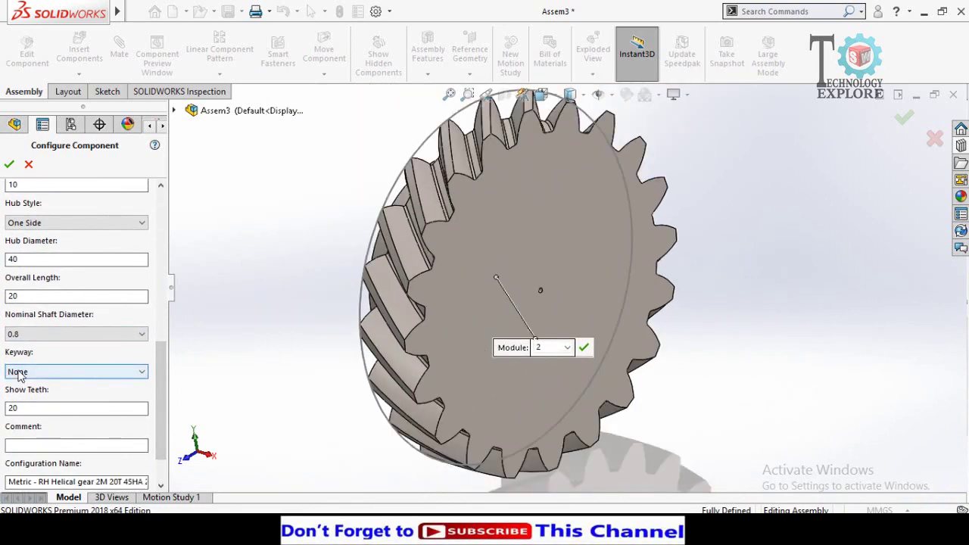
{"action": "left_click", "coordinate": [23, 334]}
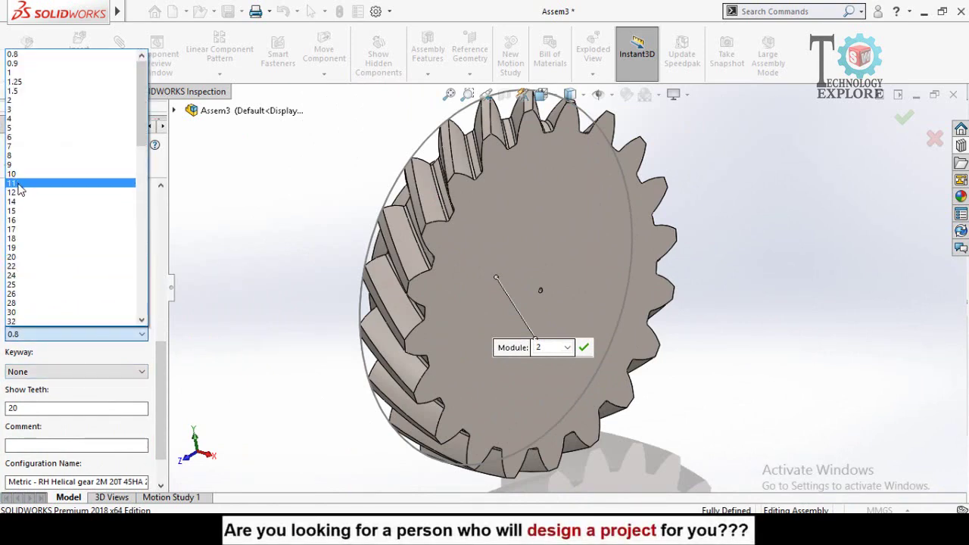
{"action": "left_click", "coordinate": [21, 211]}
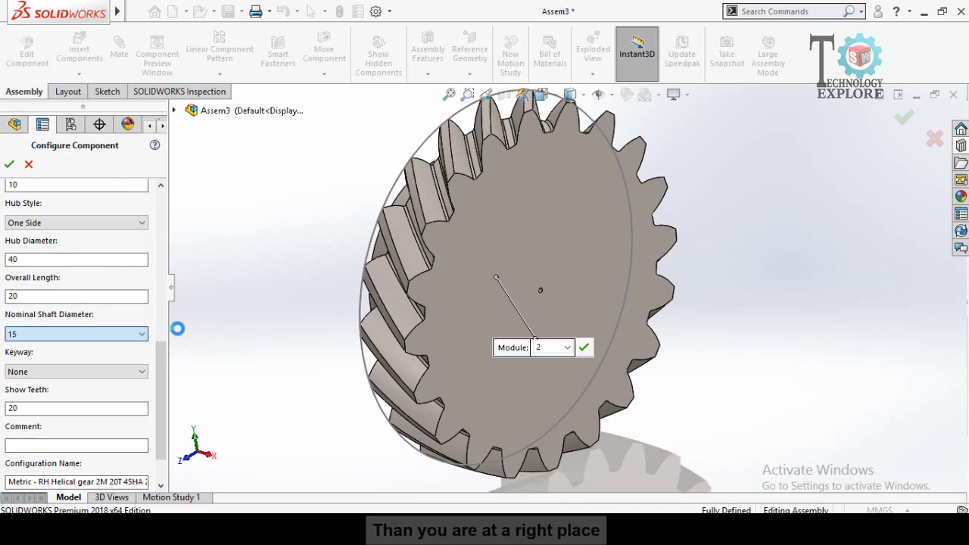
{"action": "scroll", "coordinate": [328, 339], "scroll_direction": "up", "scroll_amount": 3}
{"action": "middle_click_drag", "start_coordinate": [350, 338], "coordinate": [311, 361]}
{"action": "left_click_drag", "start_coordinate": [156, 387], "coordinate": [155, 425]}
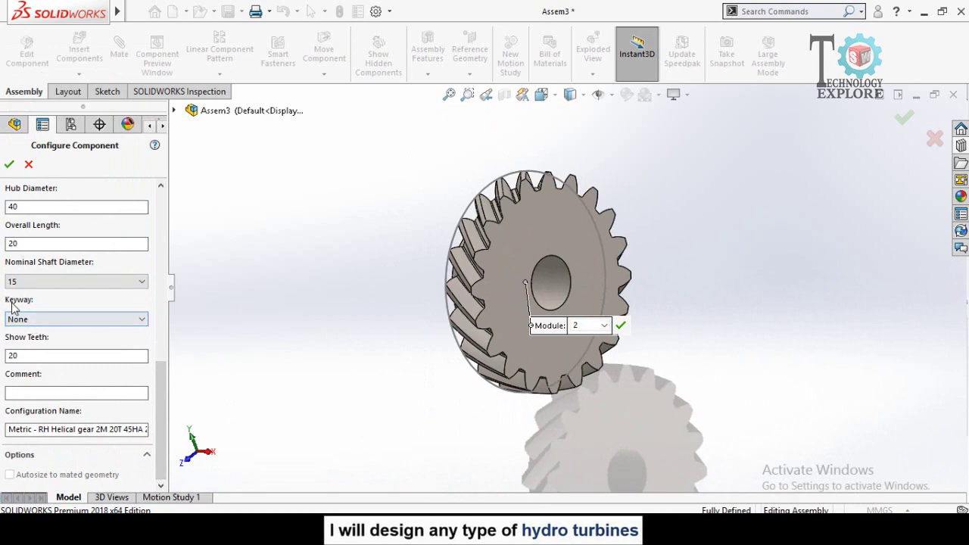
- Give the helical gear a Square(1) keyway and finish inserting it without placing additional copies
{"action": "left_click", "coordinate": [28, 322]}
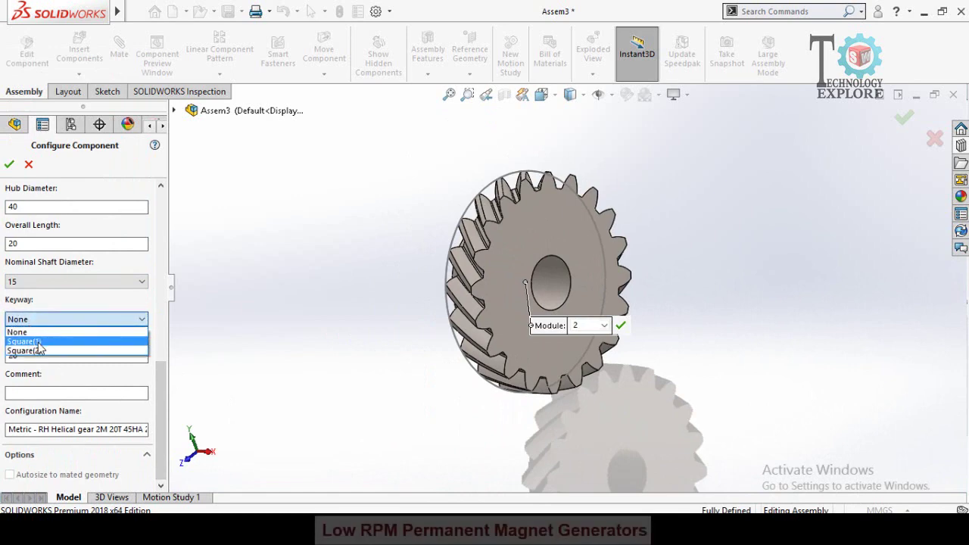
{"action": "left_click", "coordinate": [34, 341]}
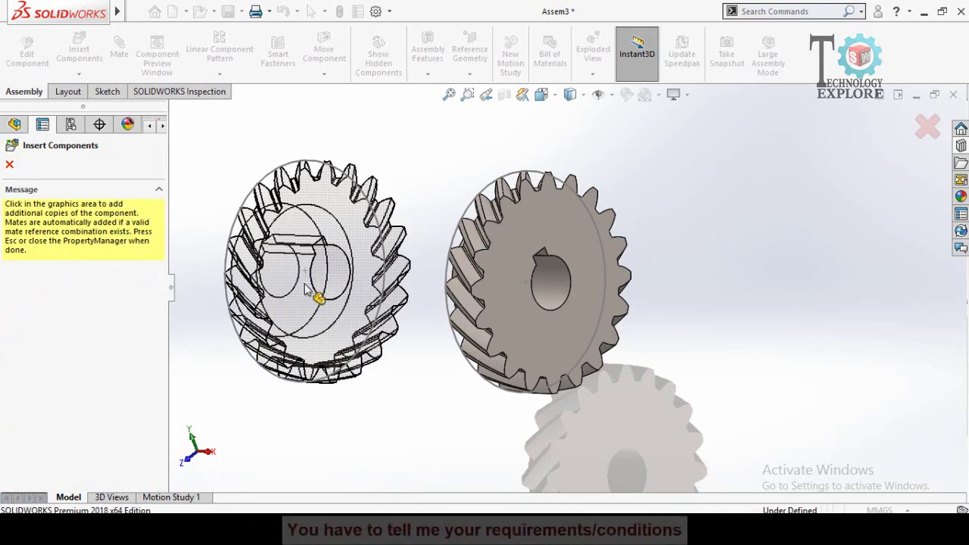
{"action": "key", "text": "Escape"}
{"action": "middle_click_drag", "start_coordinate": [338, 331], "coordinate": [687, 218]}
{"action": "scroll", "coordinate": [674, 228], "scroll_direction": "down", "scroll_amount": 2}
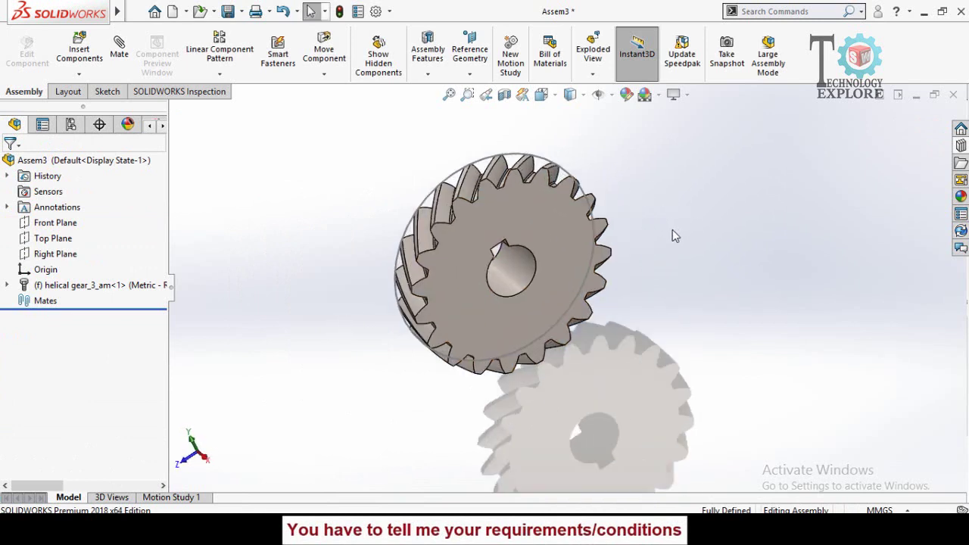
{"action": "scroll", "coordinate": [665, 240], "scroll_direction": "up", "scroll_amount": 2}
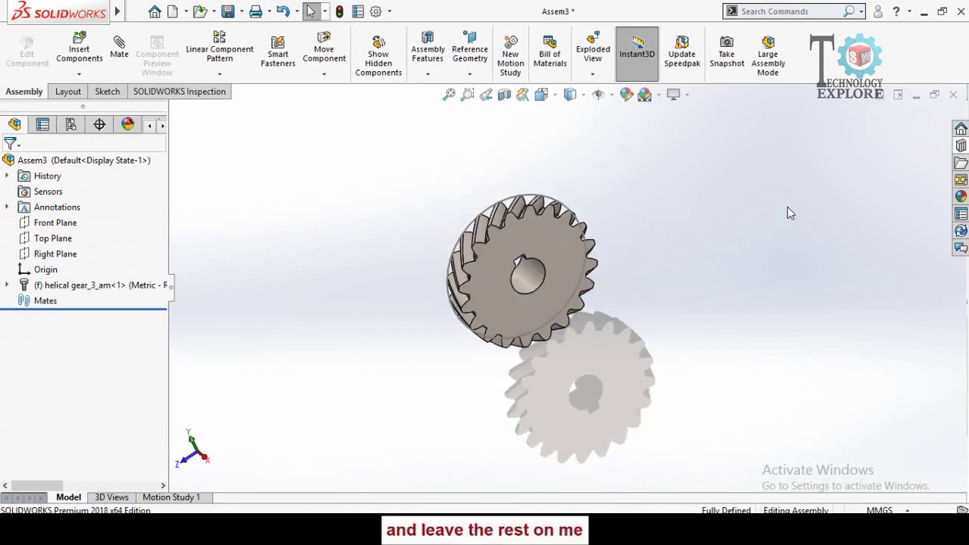
- Insert a second Toolbox helical gear beside the first, set its helix direction to Left hand and place no further copies
{"action": "left_click", "coordinate": [959, 145]}
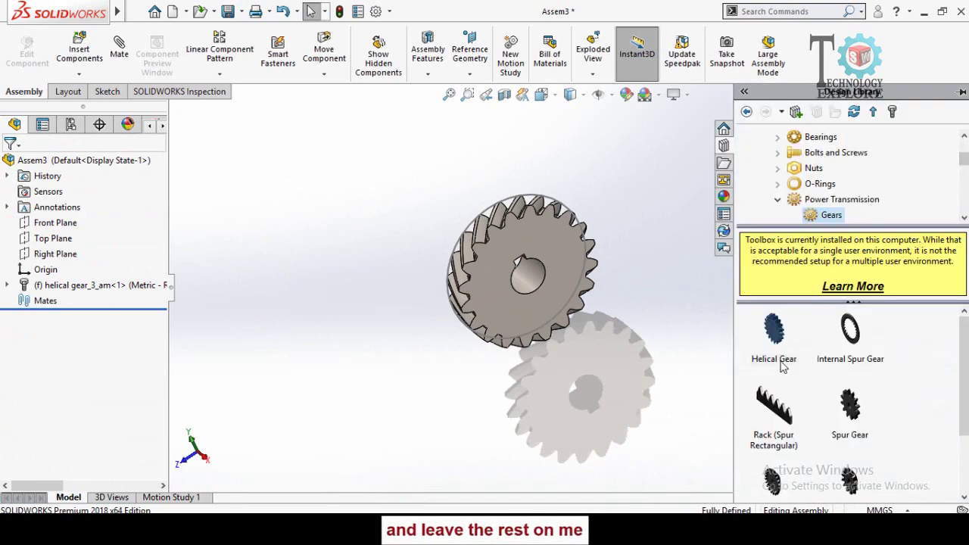
{"action": "left_click_drag", "start_coordinate": [784, 367], "coordinate": [636, 308]}
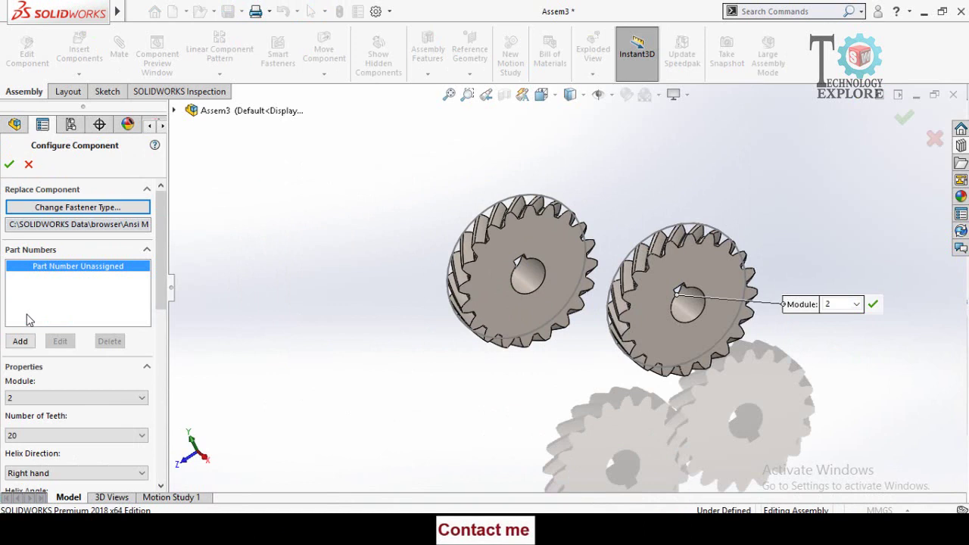
{"action": "scroll", "coordinate": [156, 306], "scroll_direction": "down", "scroll_amount": 3}
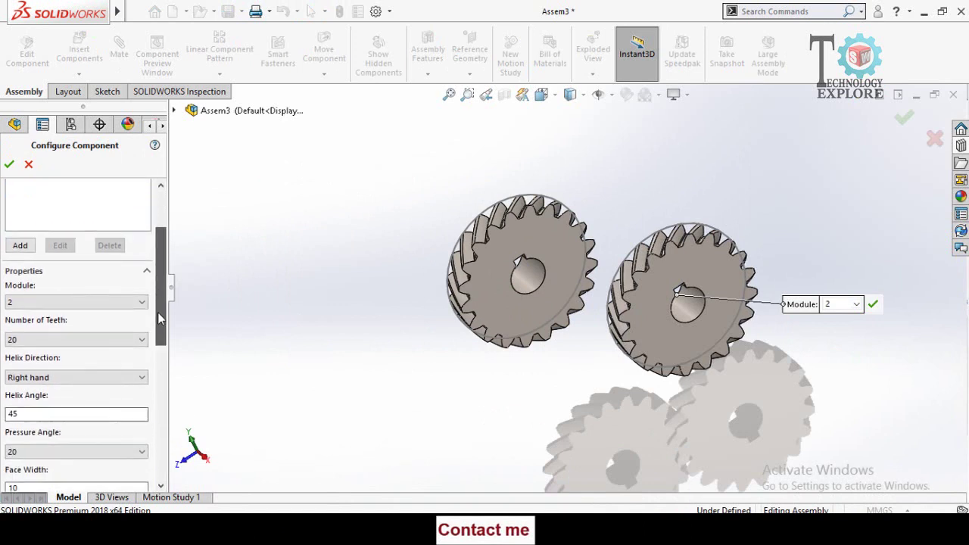
{"action": "left_click", "coordinate": [23, 377]}
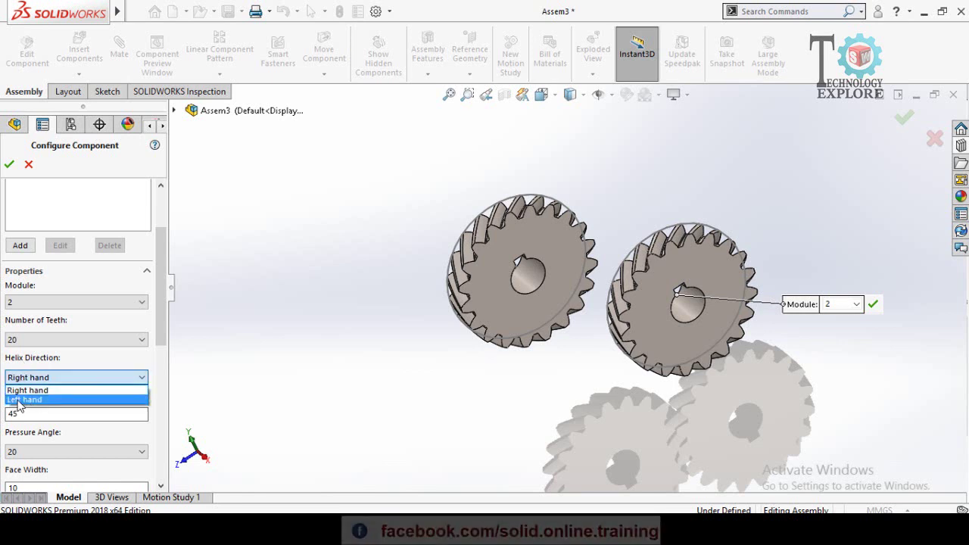
{"action": "left_click", "coordinate": [26, 400]}
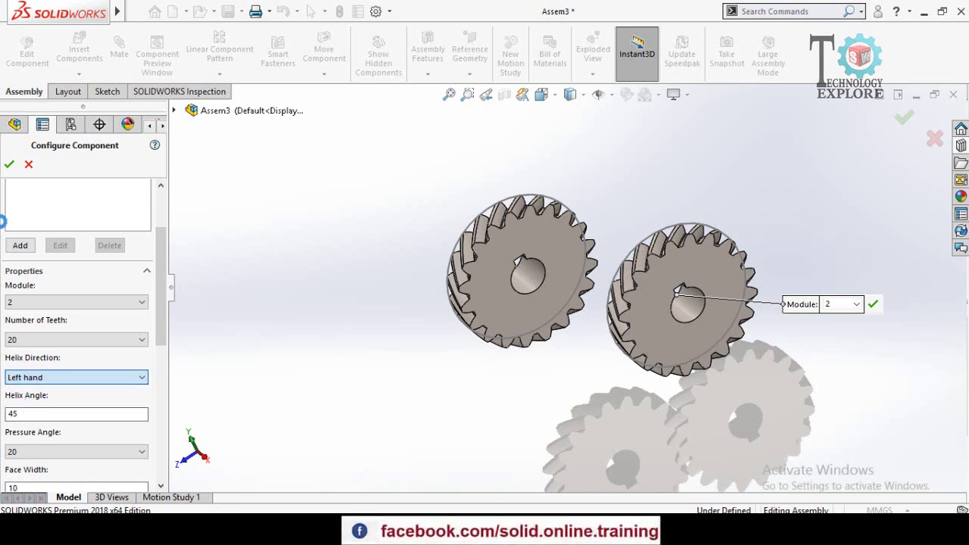
{"action": "left_click", "coordinate": [8, 163]}
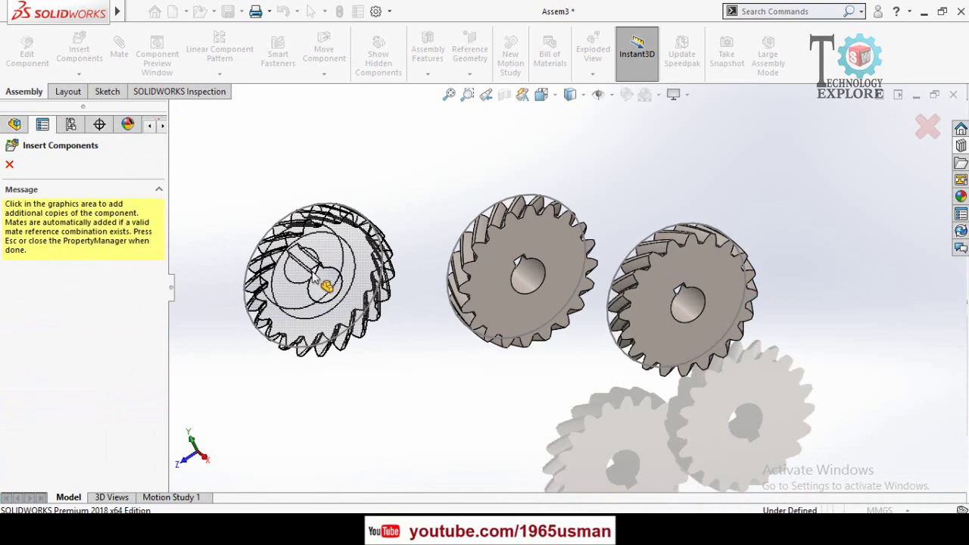
{"action": "key", "text": "Escape"}
- Hide the circular reference sketch around the left-hand helical gear
{"action": "scroll", "coordinate": [485, 372], "scroll_direction": "up", "scroll_amount": 3}
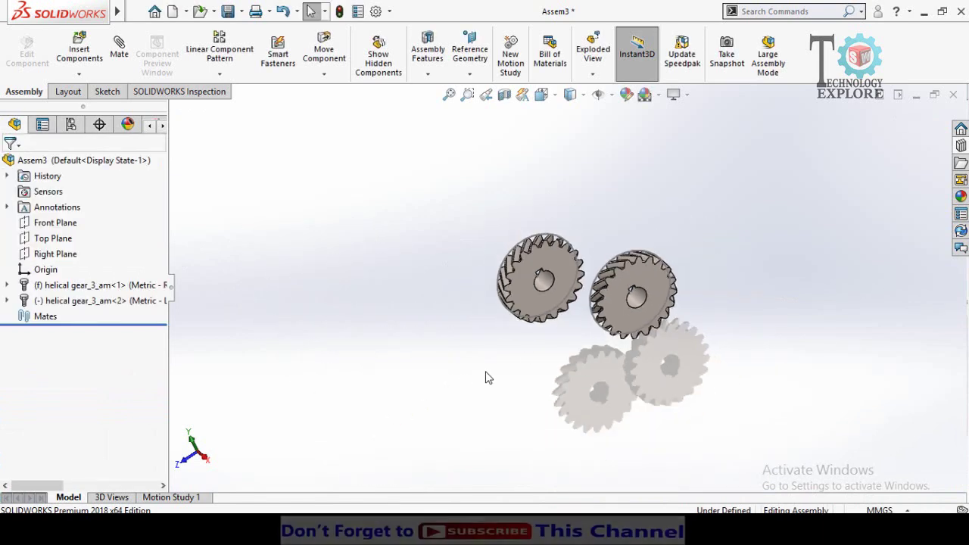
{"action": "scroll", "coordinate": [615, 263], "scroll_direction": "down", "scroll_amount": 3}
{"action": "middle_click_drag", "start_coordinate": [528, 389], "coordinate": [565, 385]}
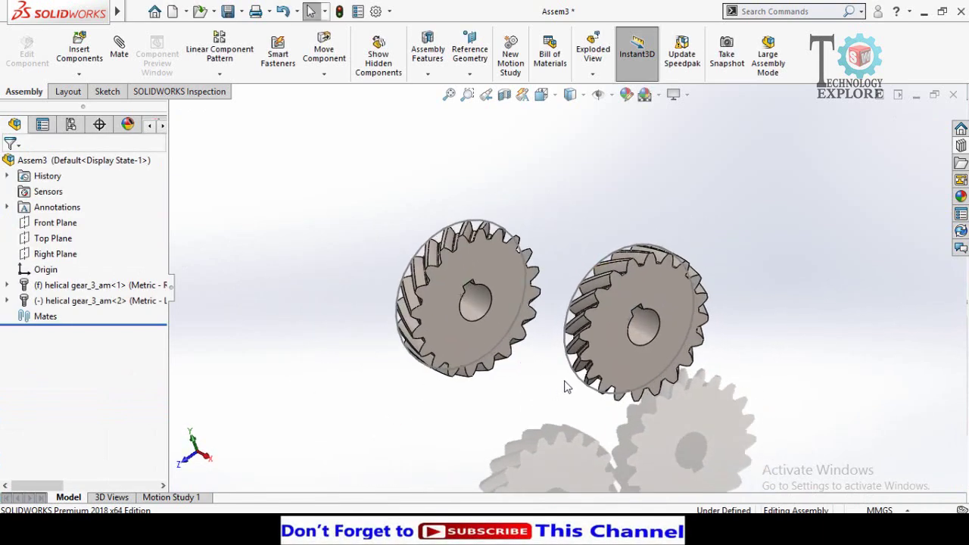
{"action": "left_click", "coordinate": [571, 368]}
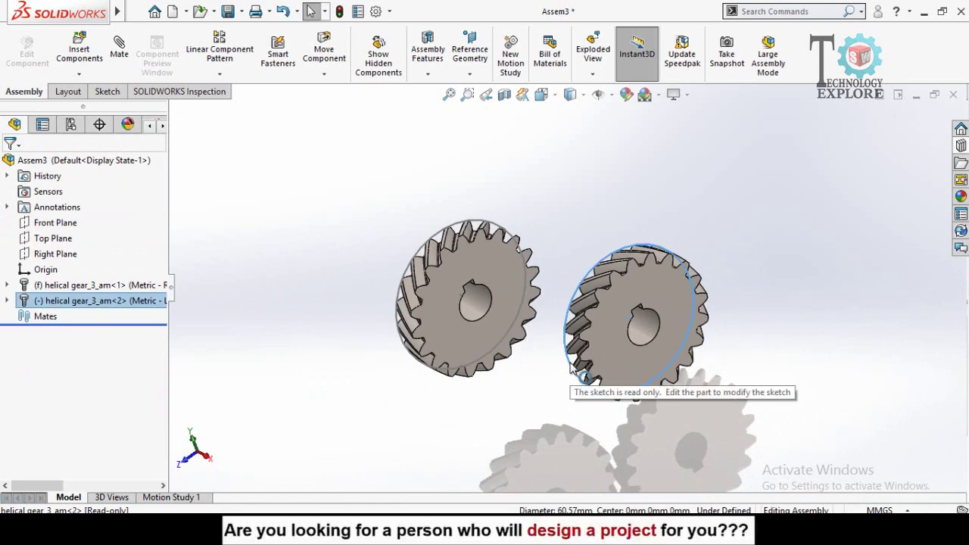
{"action": "left_click", "coordinate": [540, 389]}
{"action": "scroll", "coordinate": [550, 361], "scroll_direction": "down", "scroll_amount": 2}
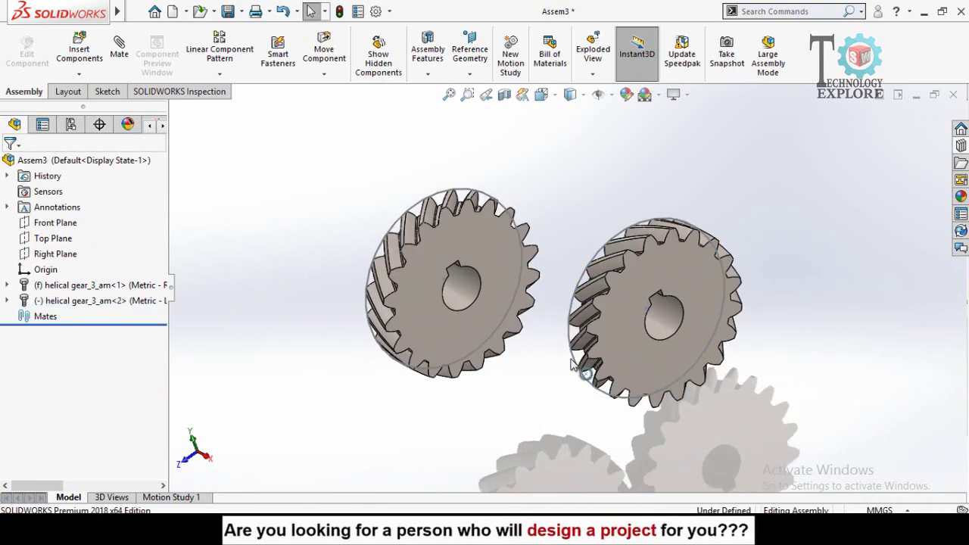
{"action": "right_click", "coordinate": [575, 363]}
{"action": "left_click", "coordinate": [544, 402]}
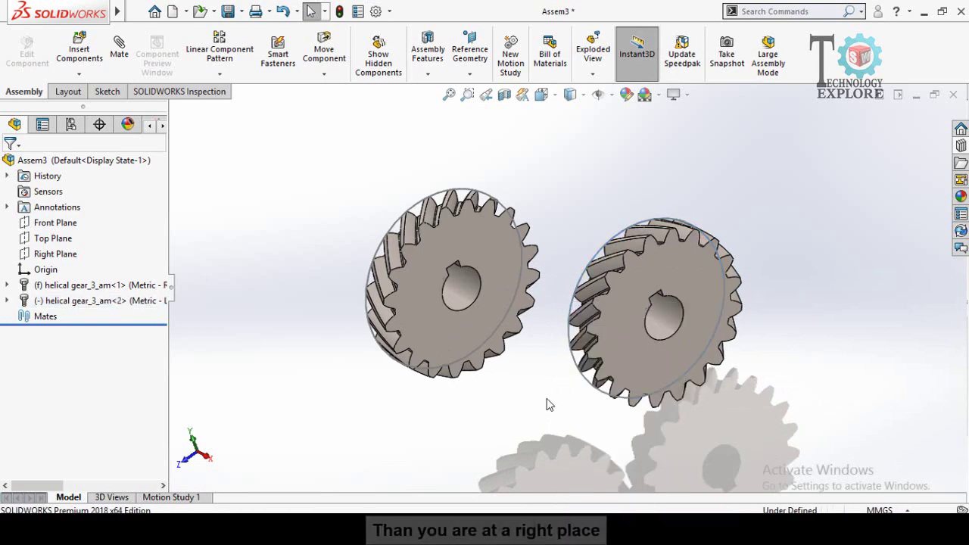
- Hide both circular reference sketches, Sketch1 and Sketch2, around the right-hand helical gear
{"action": "middle_click_drag", "start_coordinate": [360, 396], "coordinate": [364, 381]}
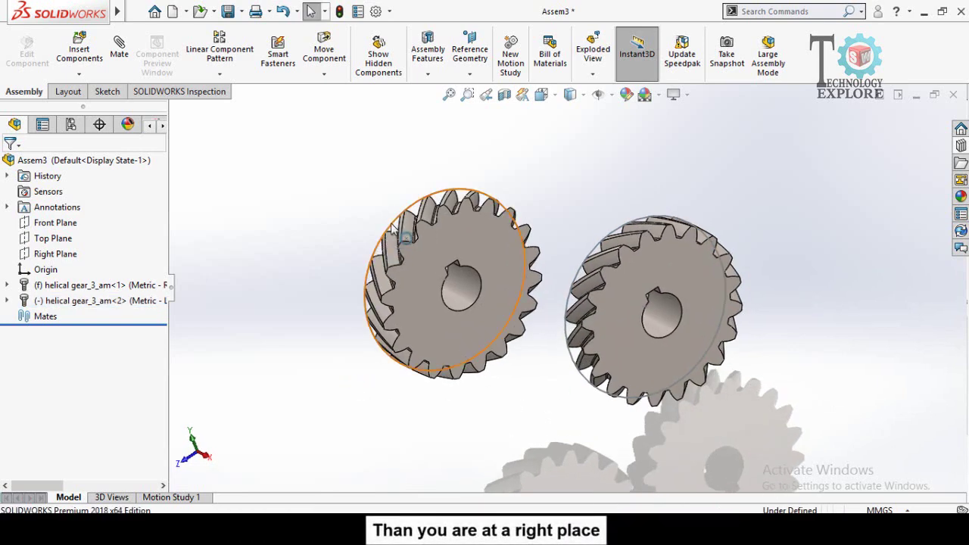
{"action": "right_click", "coordinate": [394, 227]}
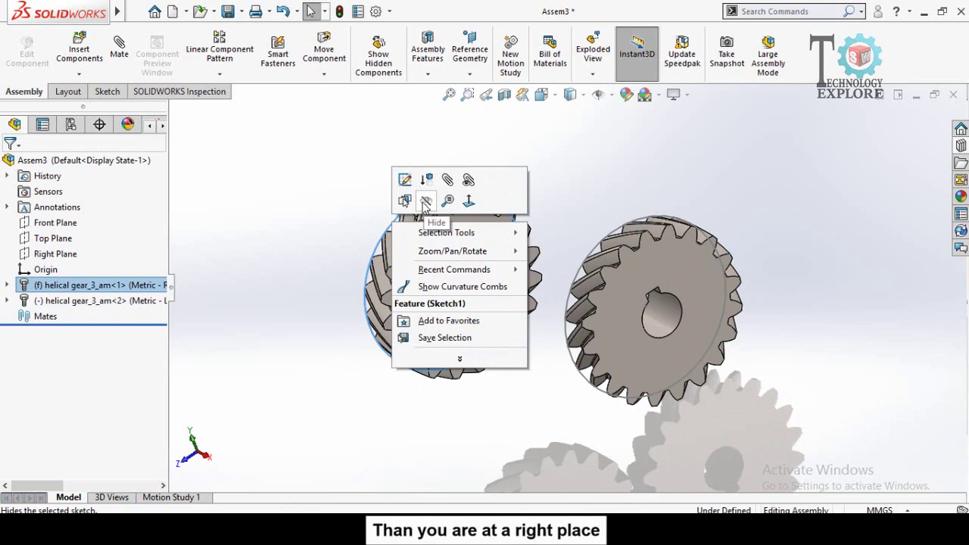
{"action": "left_click", "coordinate": [423, 202]}
{"action": "right_click", "coordinate": [393, 221]}
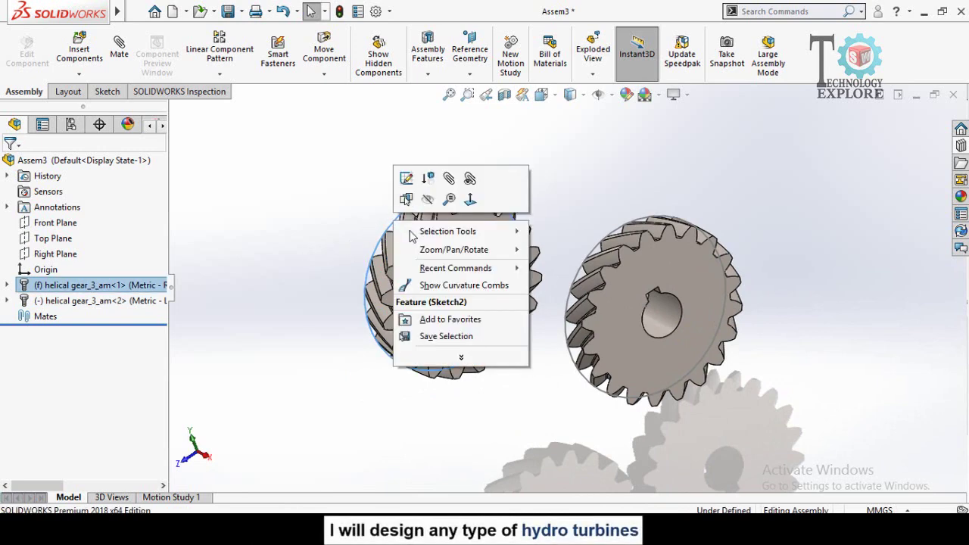
{"action": "left_click", "coordinate": [428, 200]}
{"action": "scroll", "coordinate": [306, 250], "scroll_direction": "up", "scroll_amount": 3}
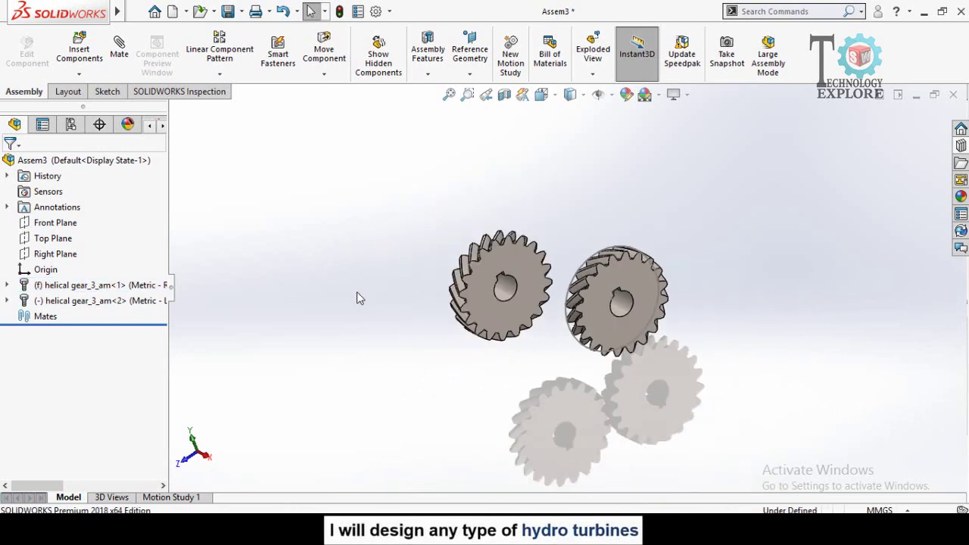
- Move the left-hand gear up and away from the fixed right-hand gear
{"action": "middle_click_drag", "start_coordinate": [357, 291], "coordinate": [337, 291]}
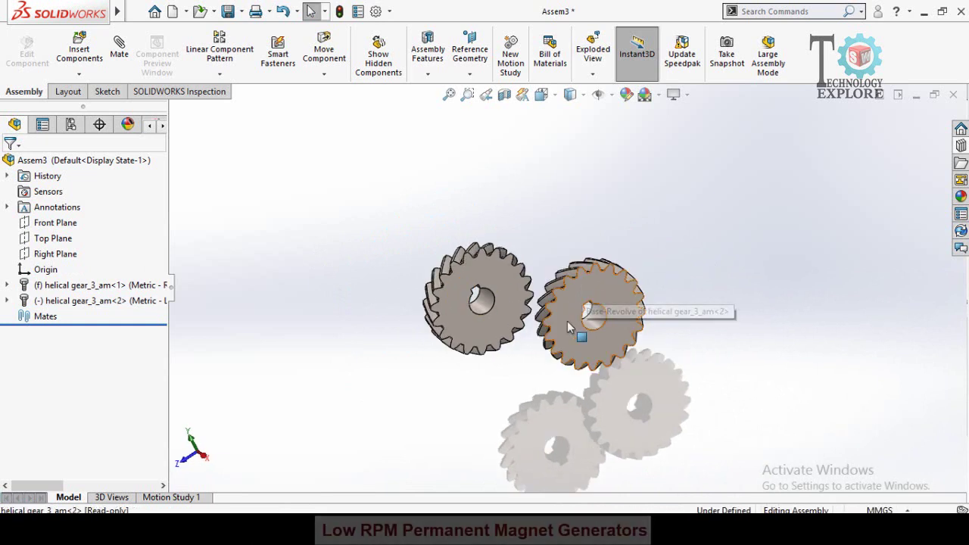
{"action": "left_click_drag", "start_coordinate": [586, 287], "coordinate": [618, 196]}
{"action": "key", "text": "Escape"}
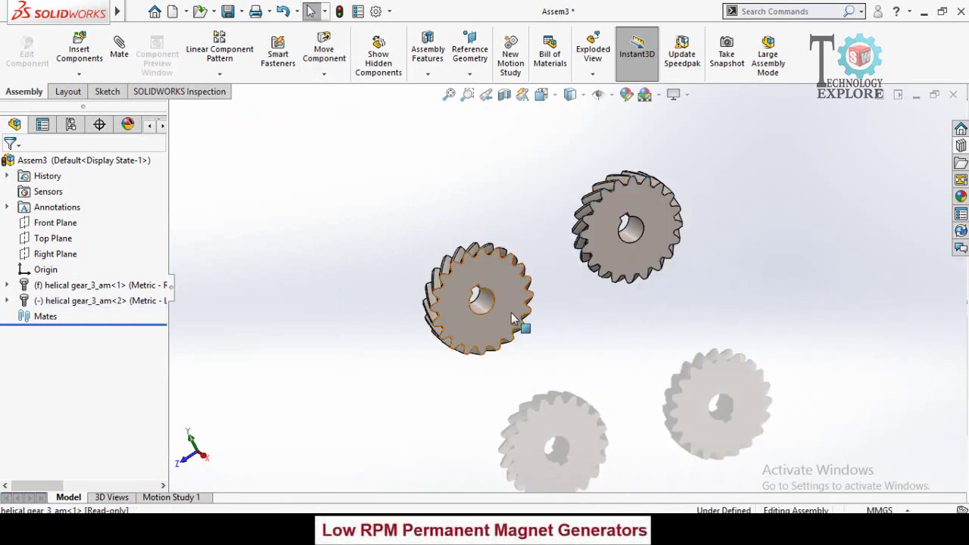
- Float the fixed right-hand gear so that it can be moved in the assembly
{"action": "left_click", "coordinate": [468, 311]}
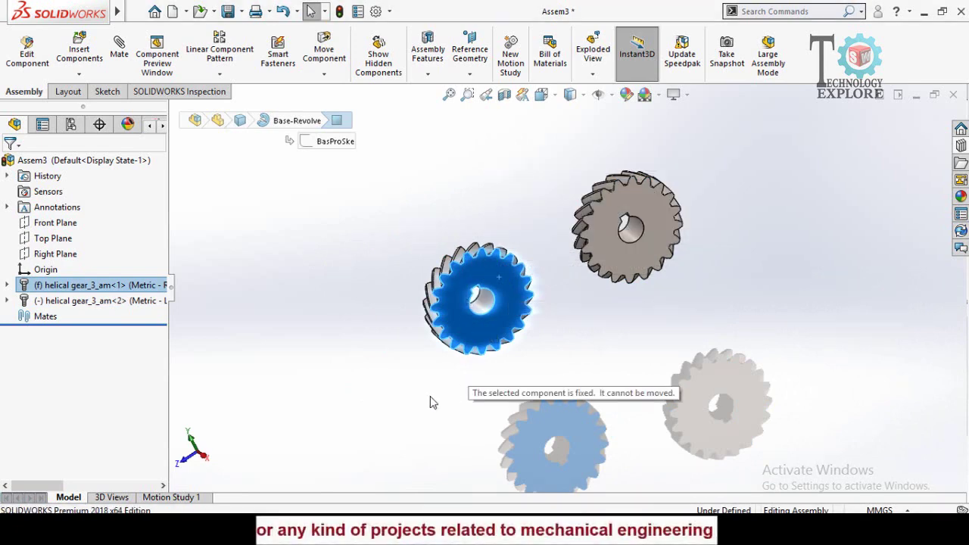
{"action": "right_click", "coordinate": [451, 320]}
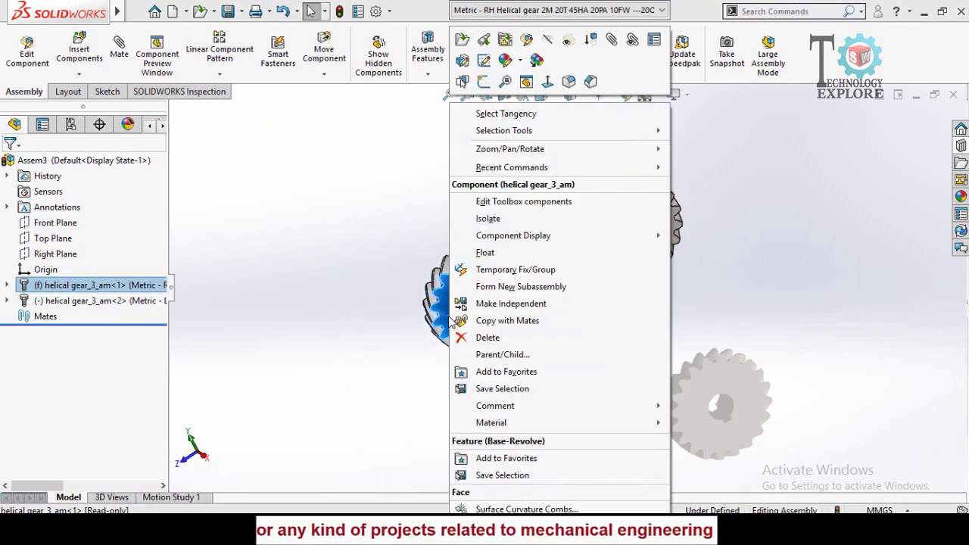
{"action": "left_click", "coordinate": [485, 252]}
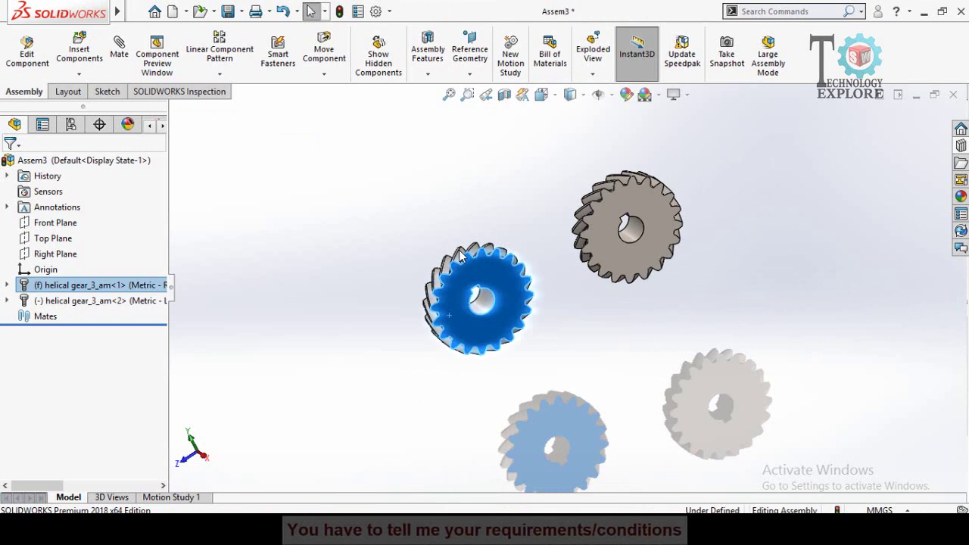
{"action": "middle_click_drag", "start_coordinate": [372, 351], "coordinate": [364, 361]}
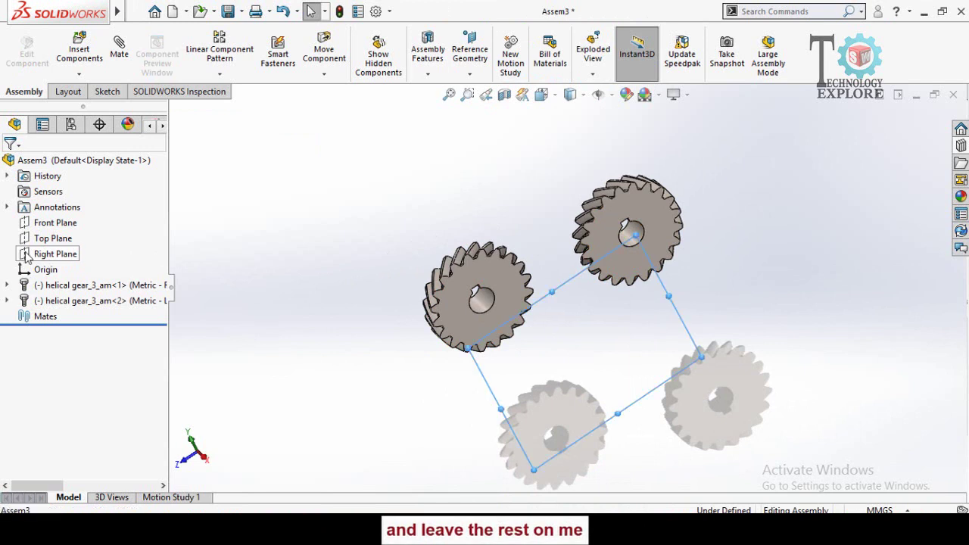
- Add a coincident mate between the assembly's Right Plane and the flat toothed face of the right-hand gear
{"action": "left_click", "coordinate": [48, 209]}
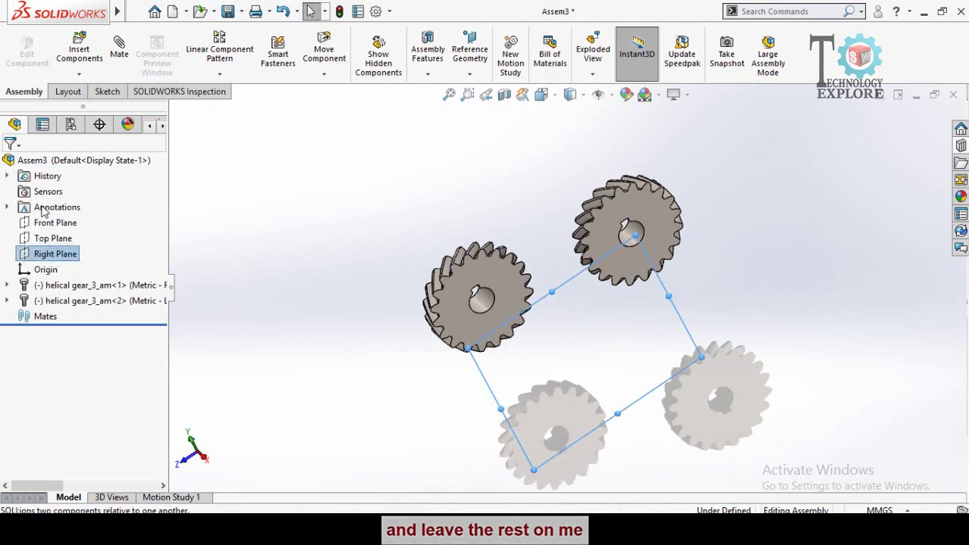
{"action": "left_click", "coordinate": [464, 283]}
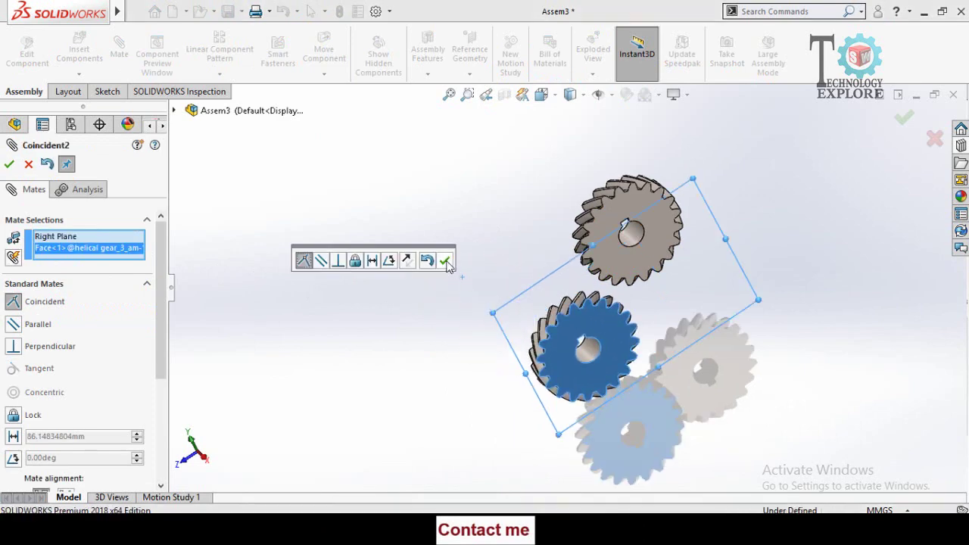
{"action": "left_click", "coordinate": [445, 261]}
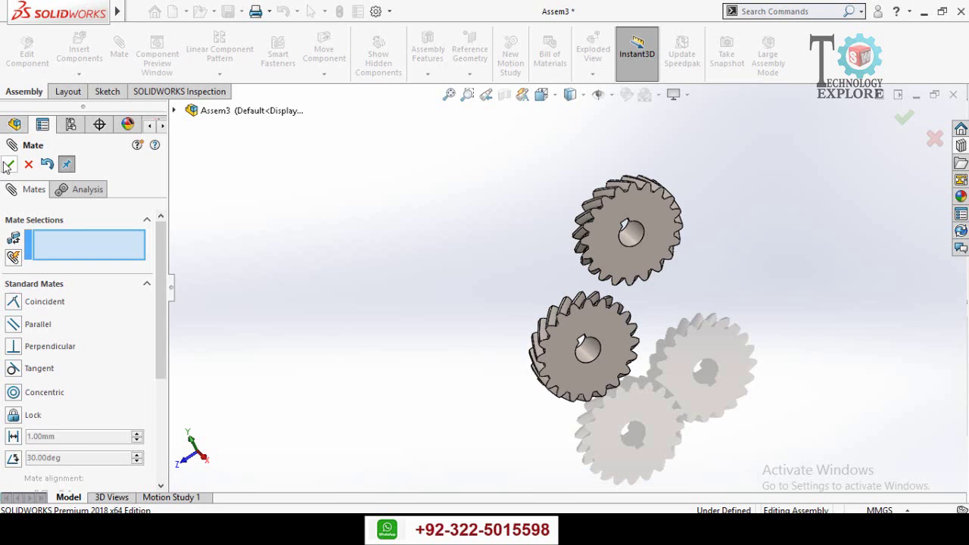
{"action": "key", "text": "Escape"}
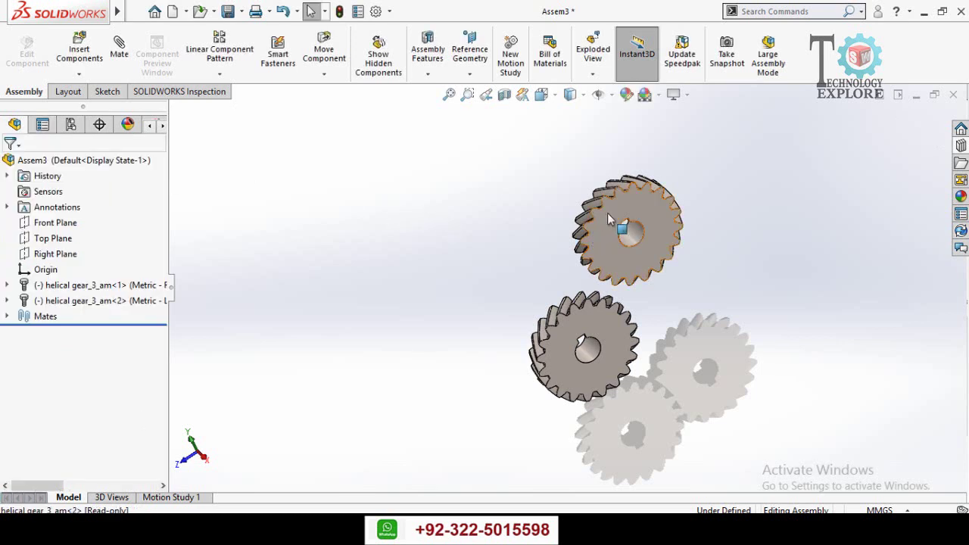
- Add a coincident mate between the flat toothed faces of the two helical gears
{"action": "left_click", "coordinate": [610, 219]}
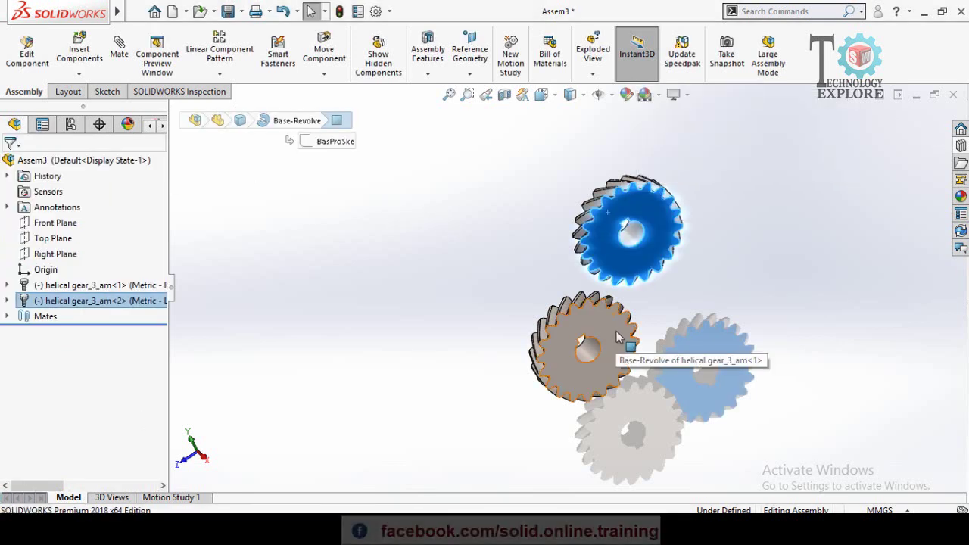
{"action": "left_click", "coordinate": [621, 333], "text": "ctrl"}
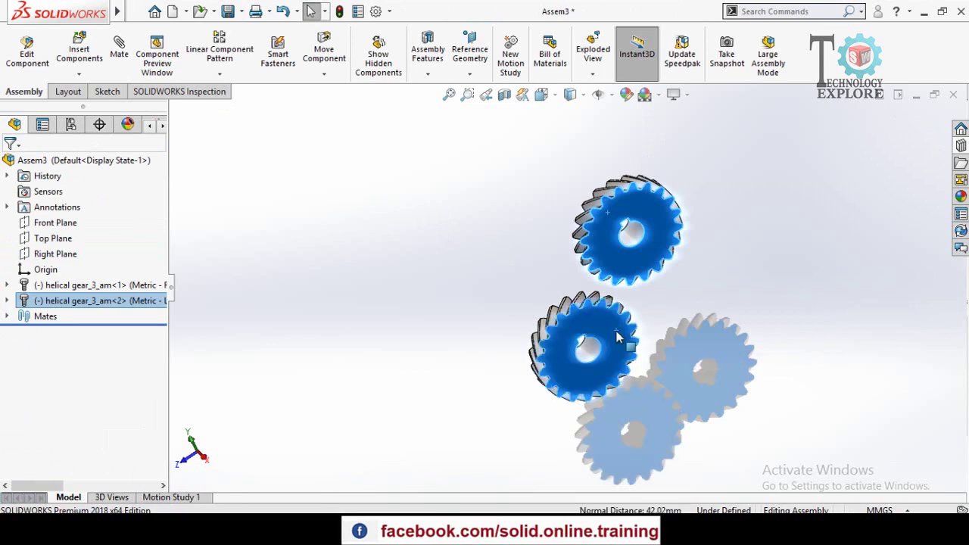
{"action": "left_click", "coordinate": [657, 318]}
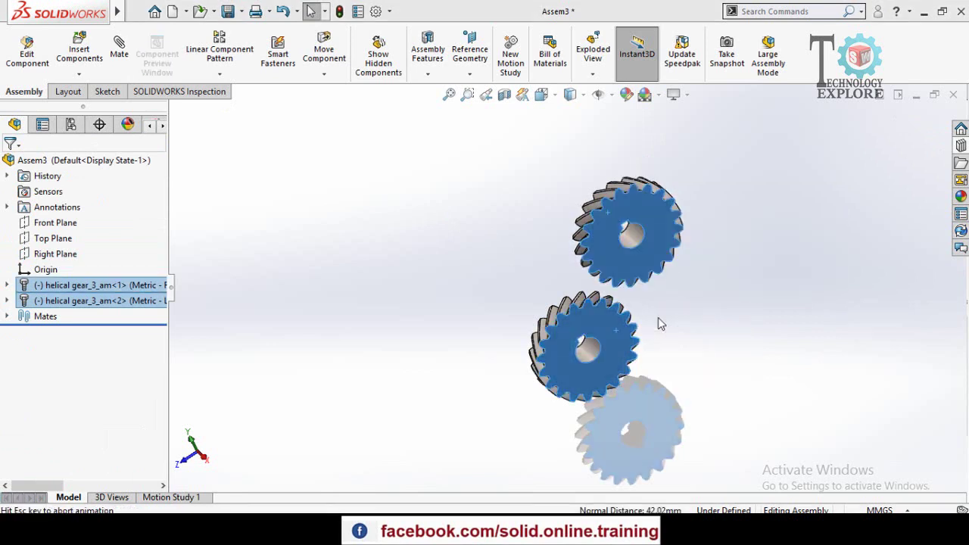
{"action": "left_click", "coordinate": [359, 338]}
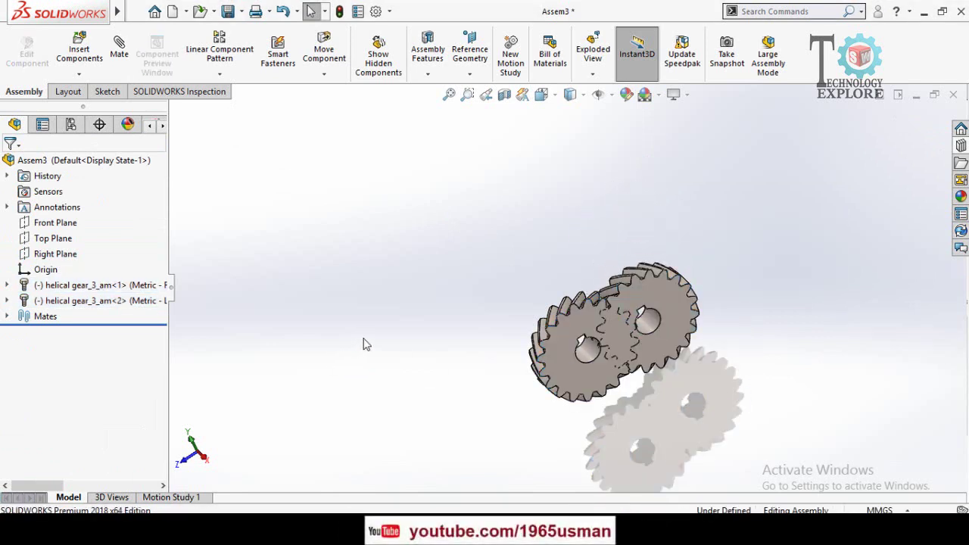
- Turn the right-hand gear about its axis and shift the left-hand gear beside it to check how each one moves
{"action": "middle_click_drag", "start_coordinate": [553, 312], "coordinate": [503, 309]}
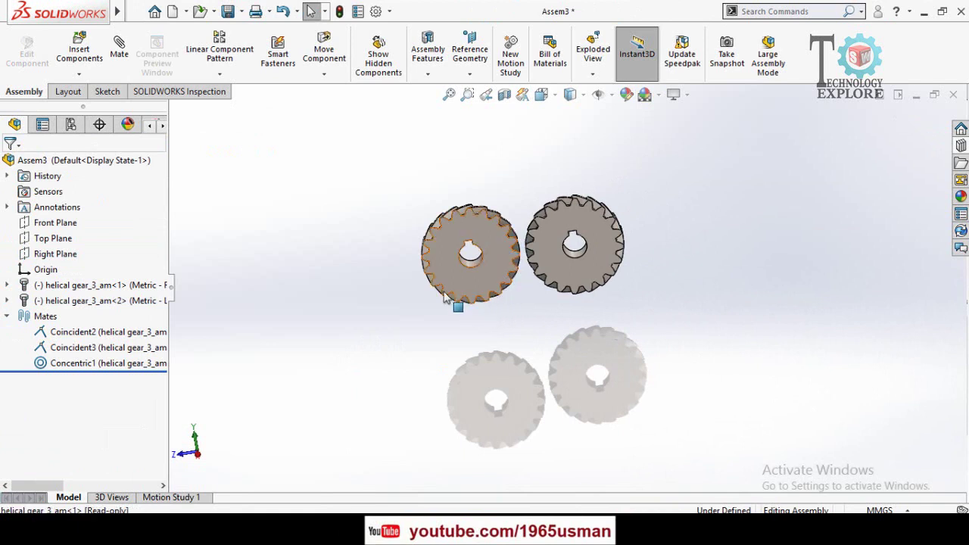
{"action": "left_click_drag", "start_coordinate": [444, 299], "coordinate": [537, 366]}
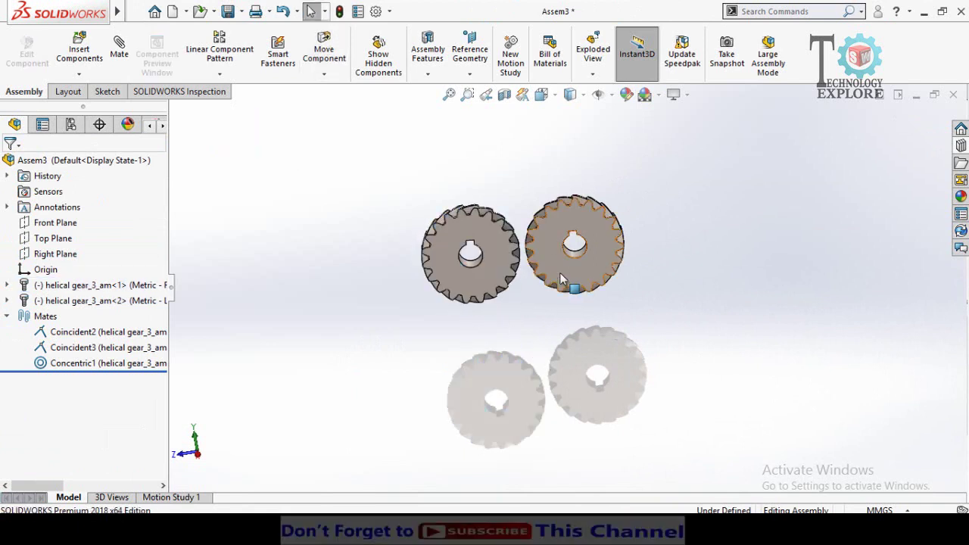
{"action": "left_click_drag", "start_coordinate": [561, 279], "coordinate": [660, 283]}
{"action": "left_click", "coordinate": [583, 331]}
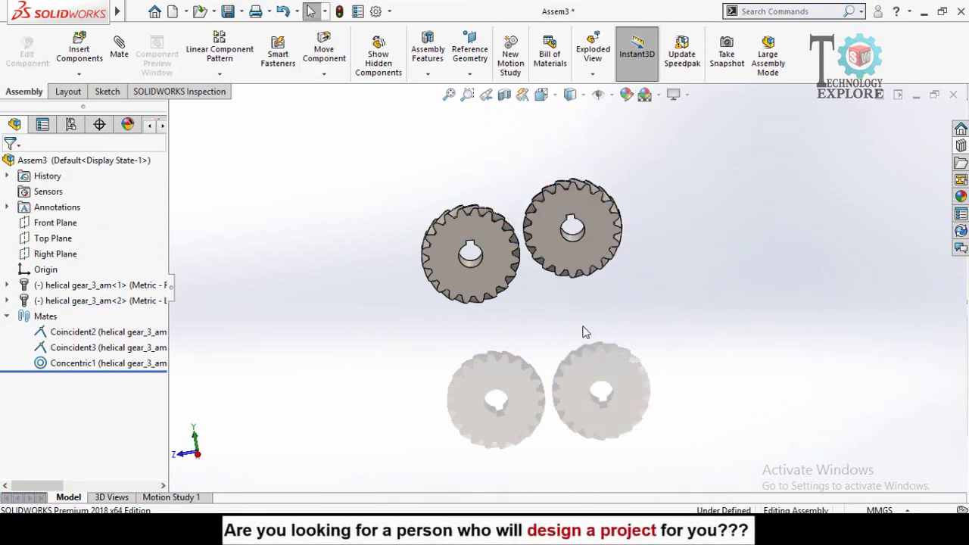
{"action": "middle_click_drag", "start_coordinate": [583, 332], "coordinate": [584, 326]}
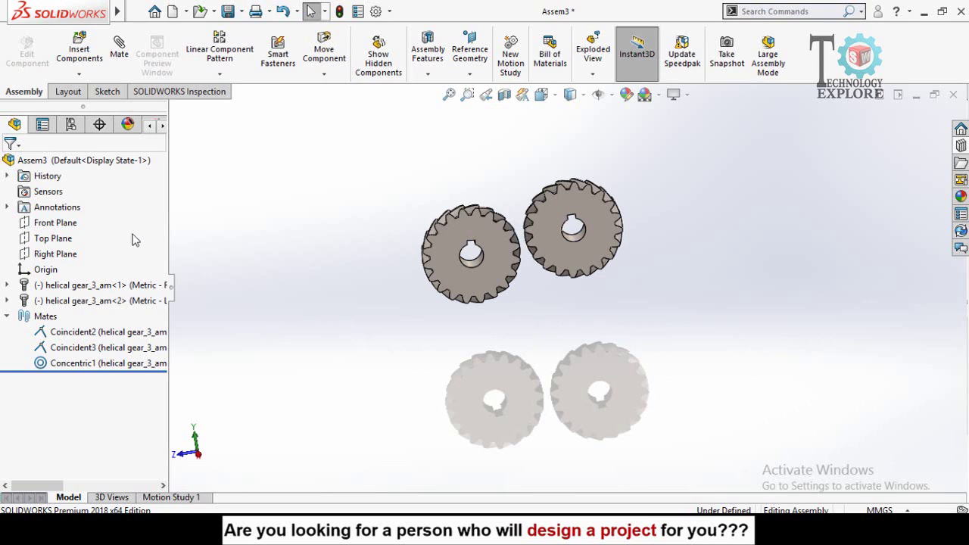
- Sketch a horizontal line about 52.5 mm long on the Right Plane, from the origin toward the left-hand gear, and exit the sketch
{"action": "left_click", "coordinate": [55, 255]}
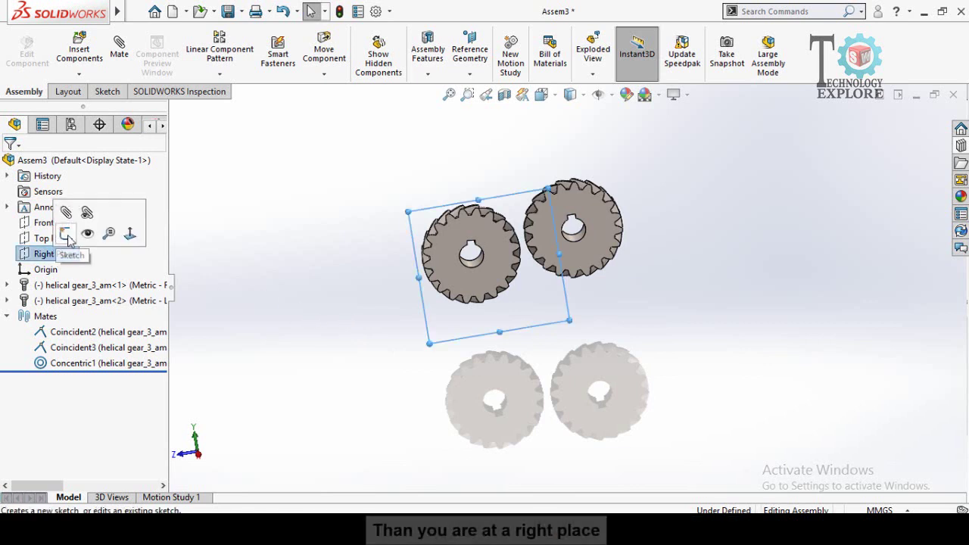
{"action": "left_click", "coordinate": [66, 232]}
{"action": "left_click", "coordinate": [339, 337]}
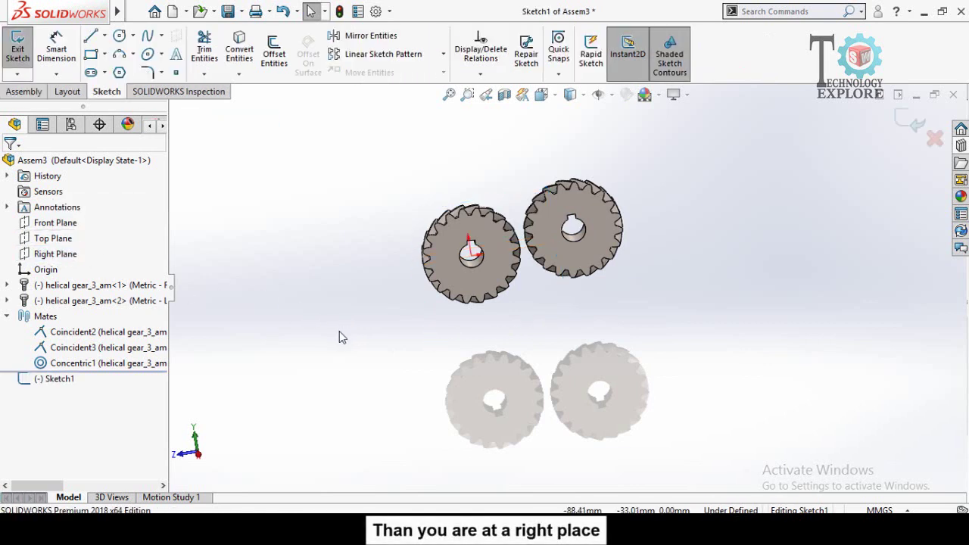
{"action": "key", "text": "ctrl+8"}
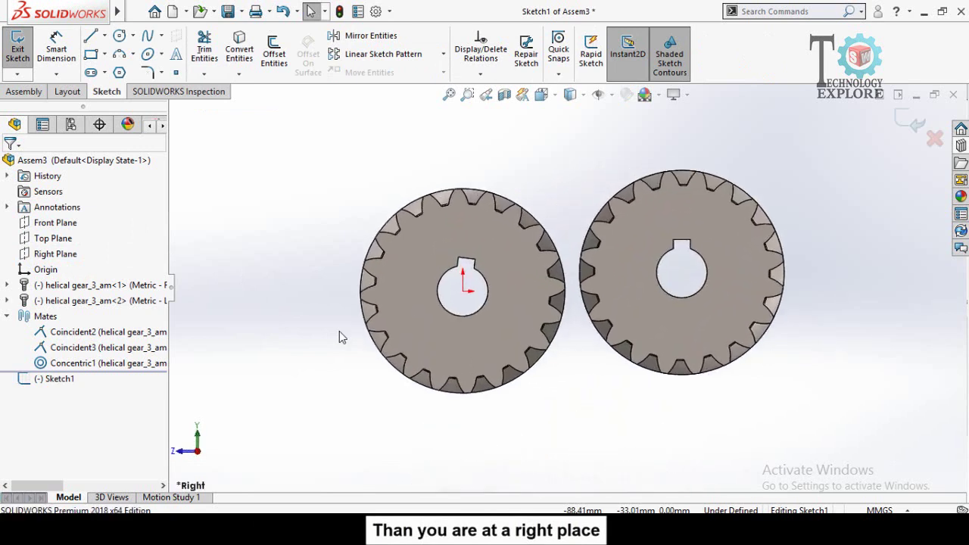
{"action": "left_click", "coordinate": [90, 38]}
{"action": "left_click", "coordinate": [464, 291]}
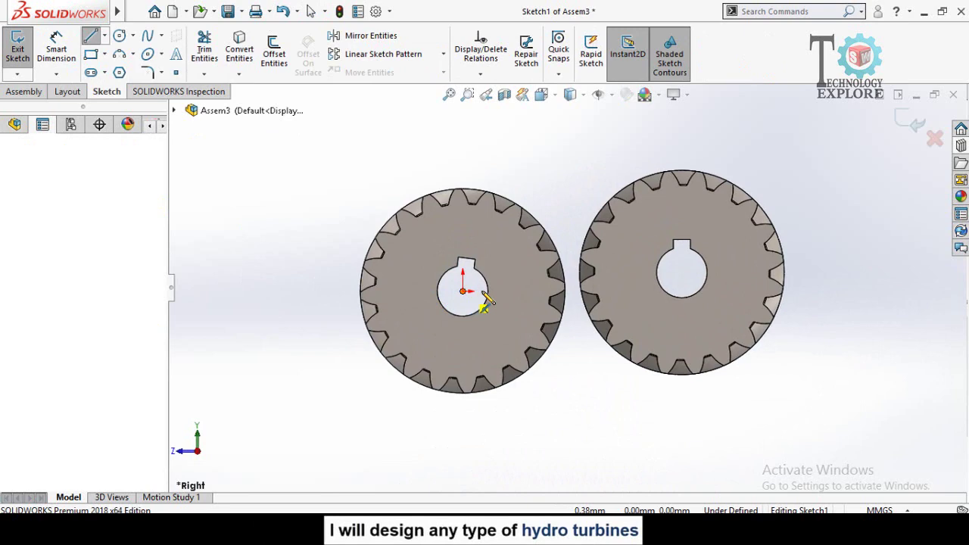
{"action": "left_click", "coordinate": [640, 292]}
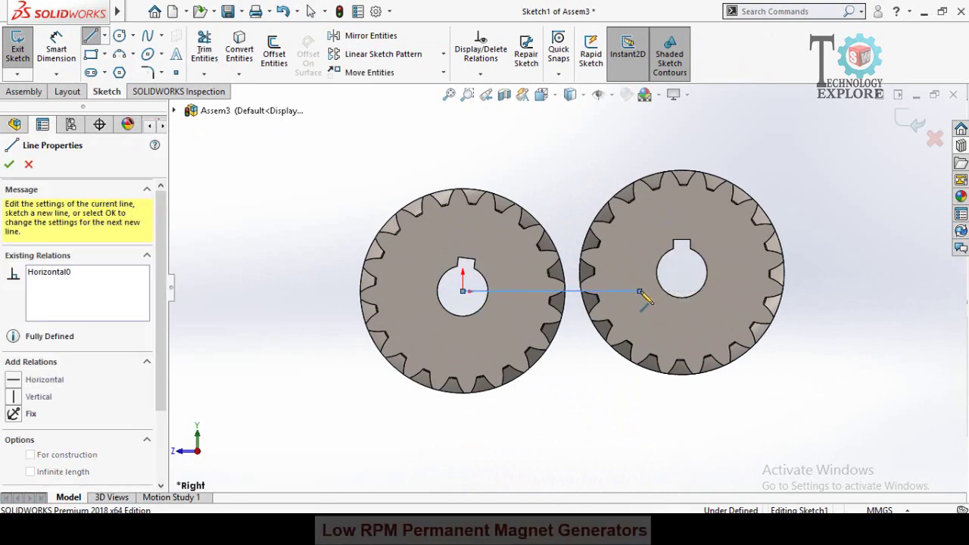
{"action": "key", "text": "Escape"}
{"action": "scroll", "coordinate": [652, 316], "scroll_direction": "up", "scroll_amount": 4}
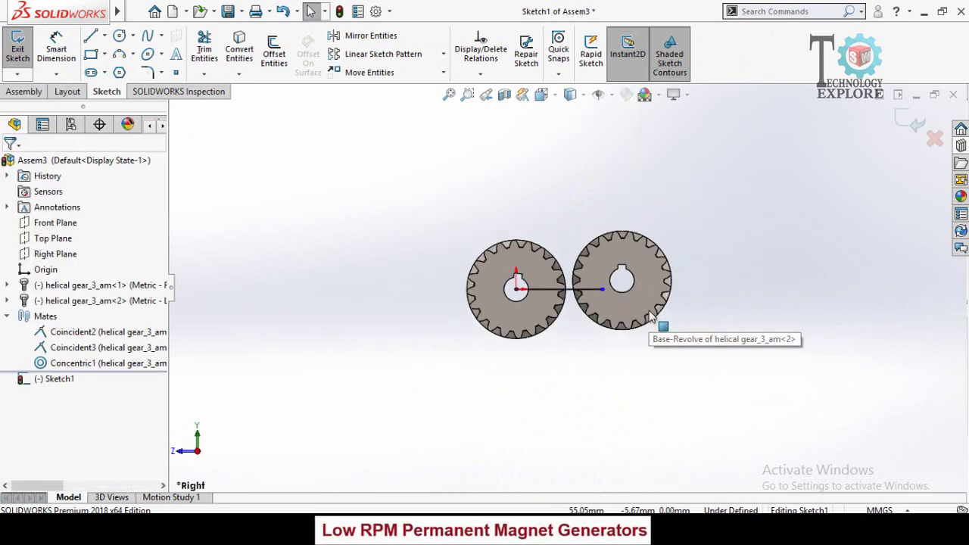
{"action": "scroll", "coordinate": [615, 291], "scroll_direction": "down", "scroll_amount": 3}
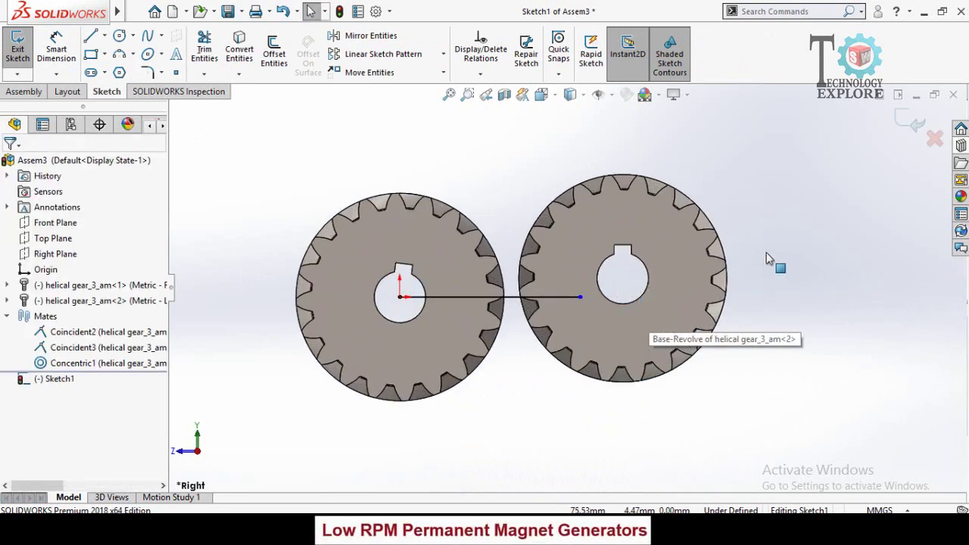
{"action": "left_click", "coordinate": [912, 124]}
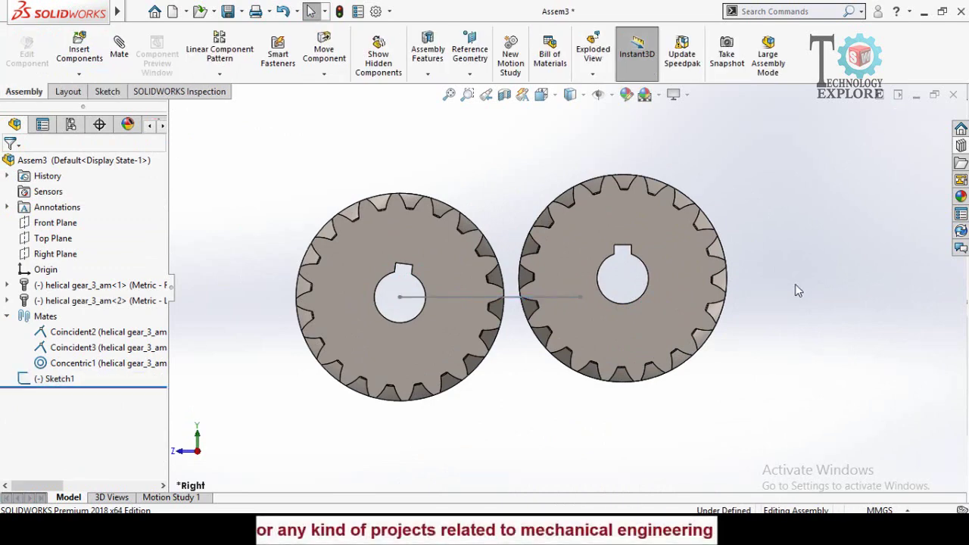
- Move the left-hand gear against the right-hand gear so their teeth engage and its bore surrounds the sketch line's free end
{"action": "scroll", "coordinate": [567, 295], "scroll_direction": "up", "scroll_amount": 2}
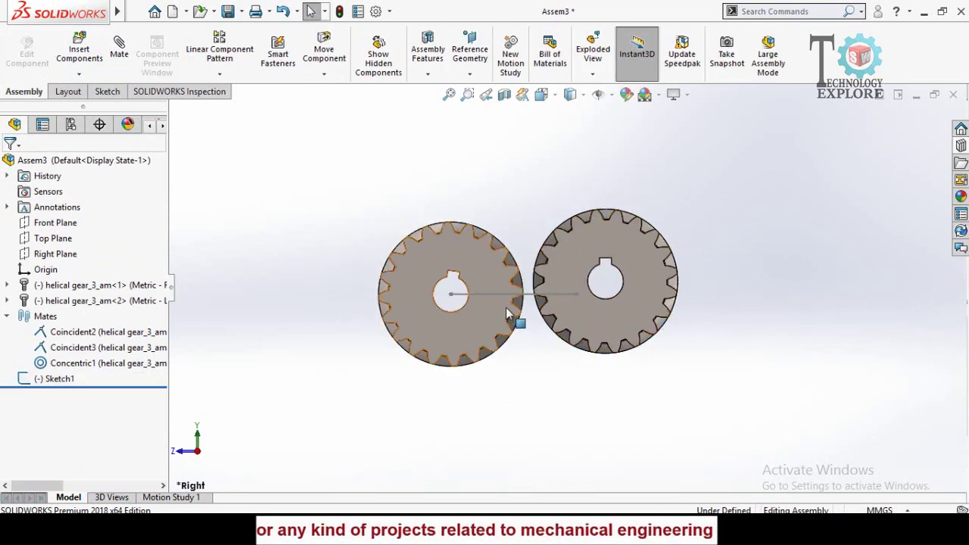
{"action": "scroll", "coordinate": [507, 314], "scroll_direction": "down", "scroll_amount": 3}
{"action": "left_click", "coordinate": [634, 263]}
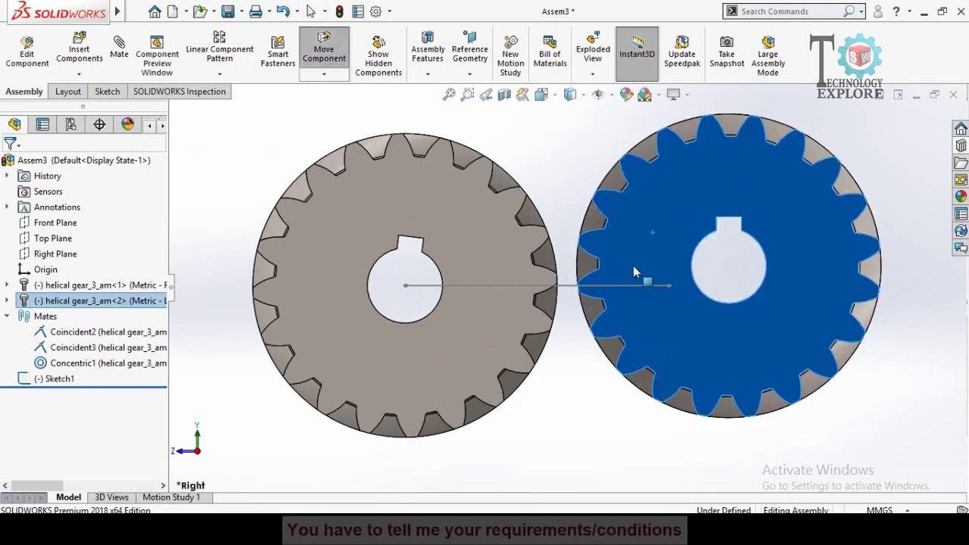
{"action": "left_click_drag", "start_coordinate": [634, 269], "coordinate": [596, 286]}
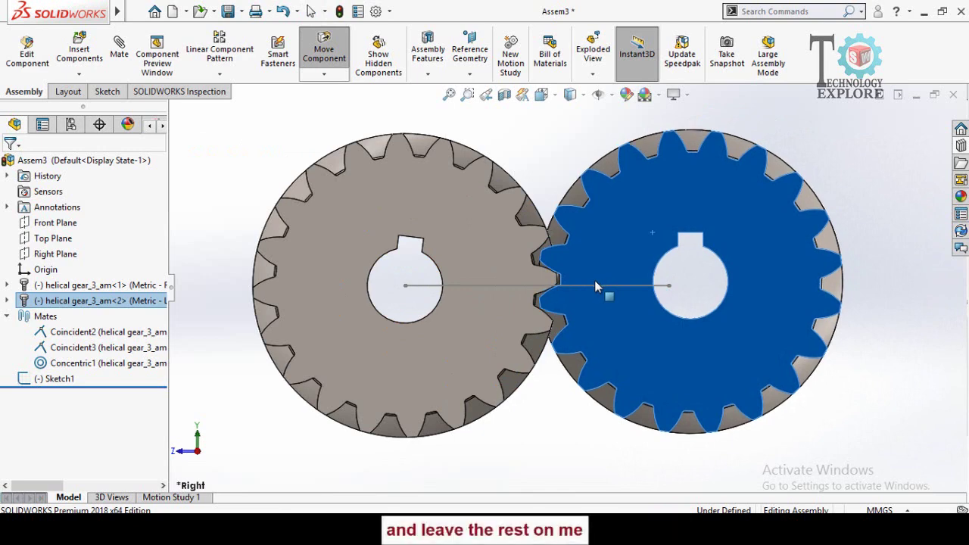
{"action": "scroll", "coordinate": [746, 288], "scroll_direction": "up", "scroll_amount": 2}
{"action": "left_click", "coordinate": [838, 227]}
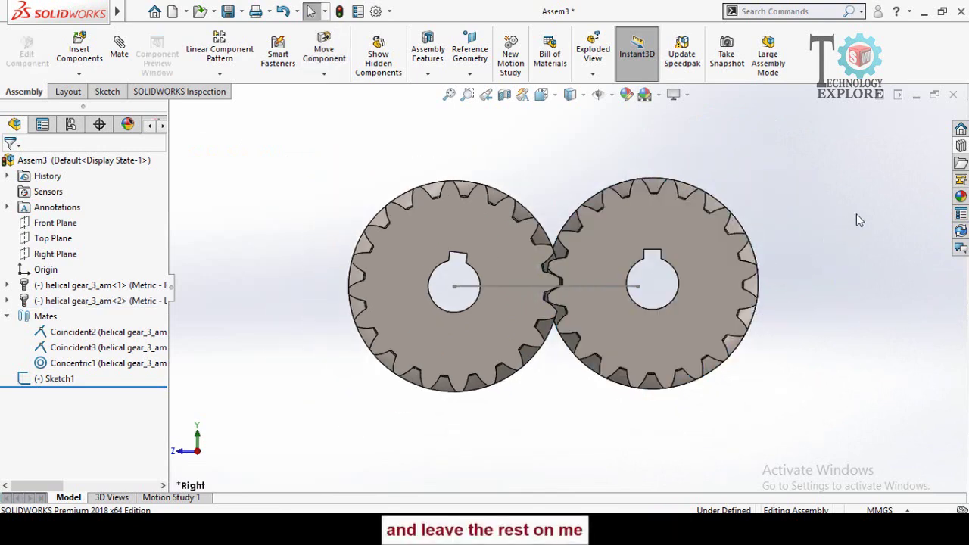
- Edit the line sketch and extend the line's free end to the left-hand gear's bore centre, about 56.83 mm from the origin
{"action": "left_click", "coordinate": [633, 286]}
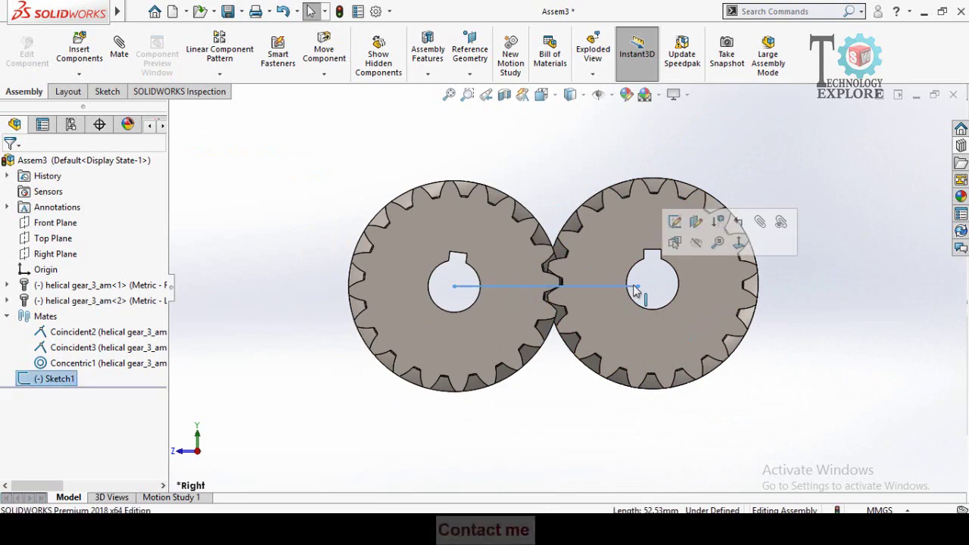
{"action": "left_click", "coordinate": [675, 221]}
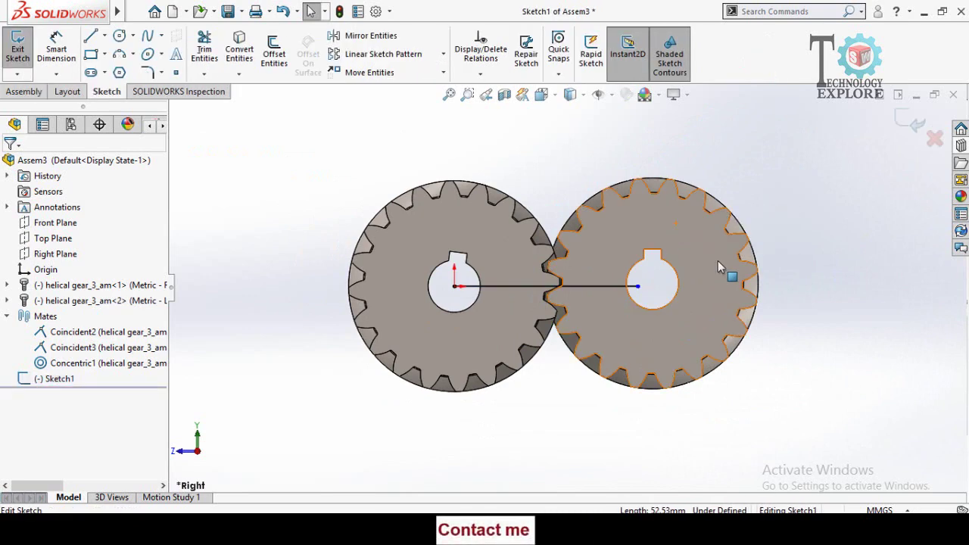
{"action": "left_click", "coordinate": [638, 287]}
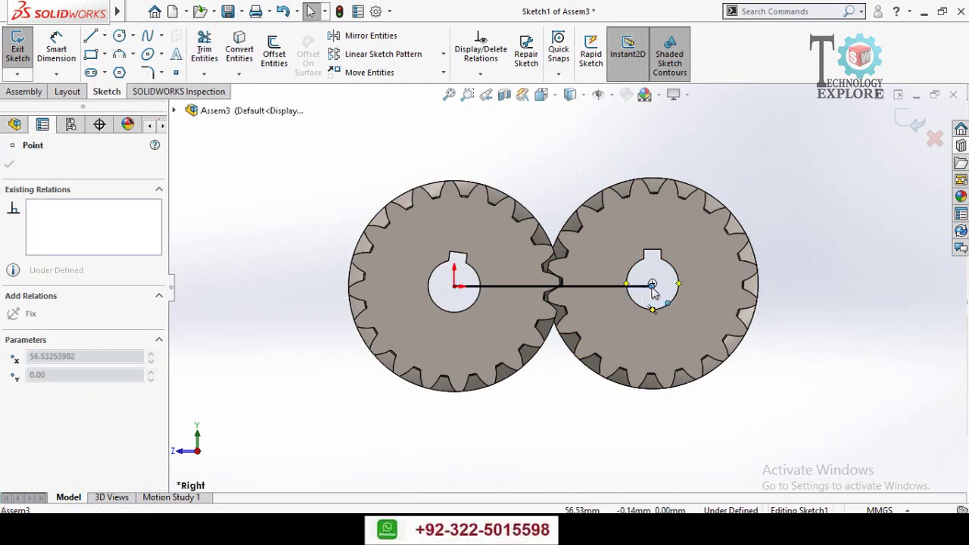
{"action": "left_click_drag", "start_coordinate": [652, 287], "coordinate": [653, 287]}
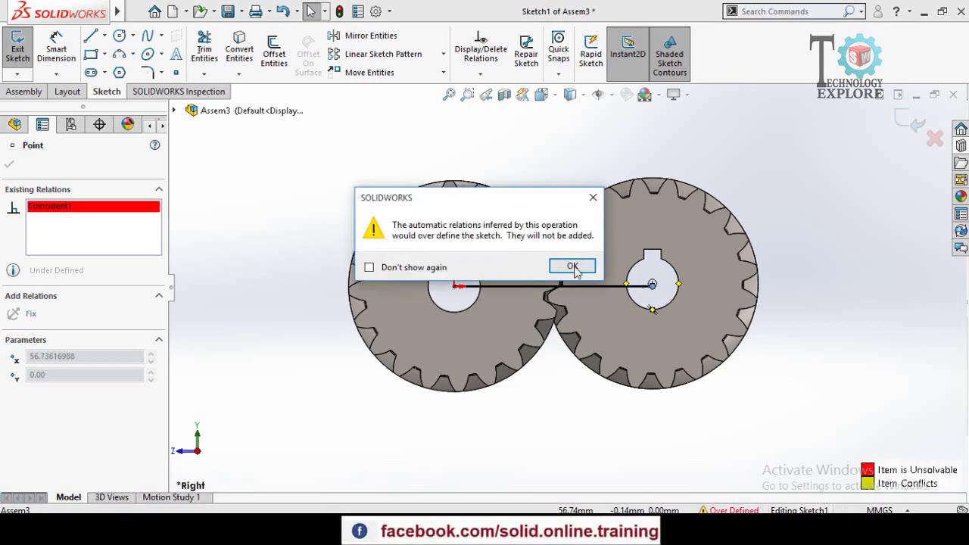
{"action": "left_click", "coordinate": [573, 266]}
{"action": "scroll", "coordinate": [672, 286], "scroll_direction": "down", "scroll_amount": 5}
{"action": "mouse_move", "coordinate": [598, 288]}
{"action": "left_mouse_down"}
{"action": "mouse_move", "coordinate": [503, 291]}
{"action": "mouse_move", "coordinate": [606, 286]}
{"action": "mouse_move", "coordinate": [597, 279]}
{"action": "left_mouse_up"}
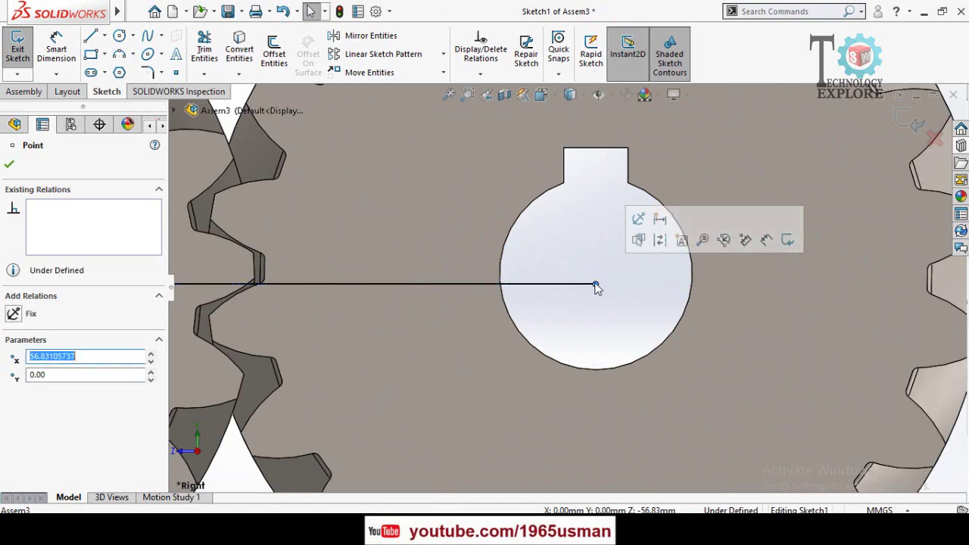
{"action": "left_click", "coordinate": [677, 331]}
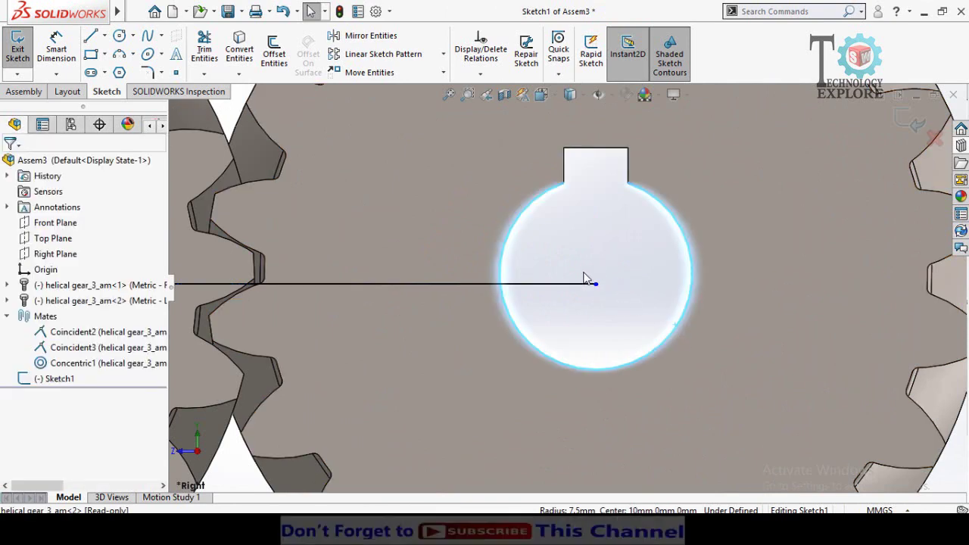
{"action": "left_click", "coordinate": [611, 303]}
{"action": "scroll", "coordinate": [594, 295], "scroll_direction": "up", "scroll_amount": 2}
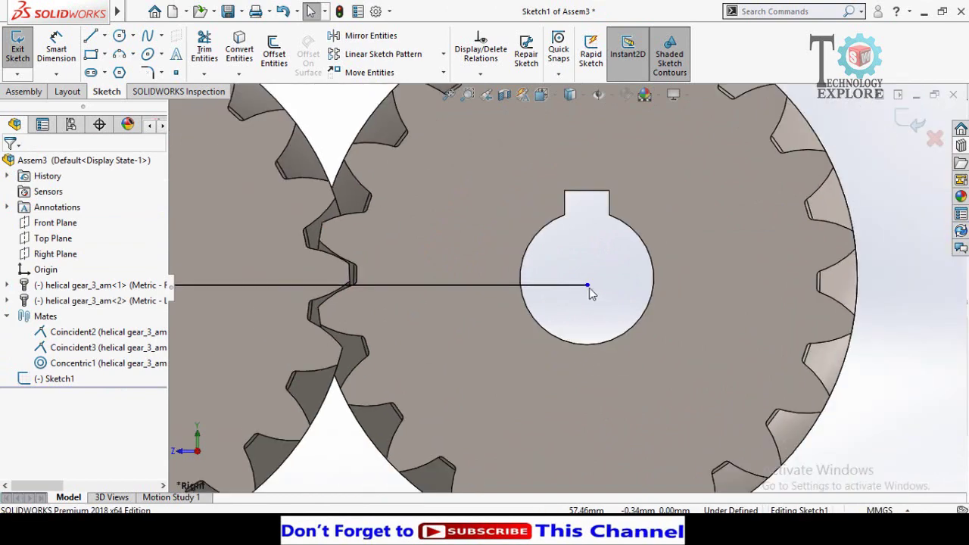
- Add a Fix relation to the line's free endpoint and exit the sketch
{"action": "left_click", "coordinate": [588, 287]}
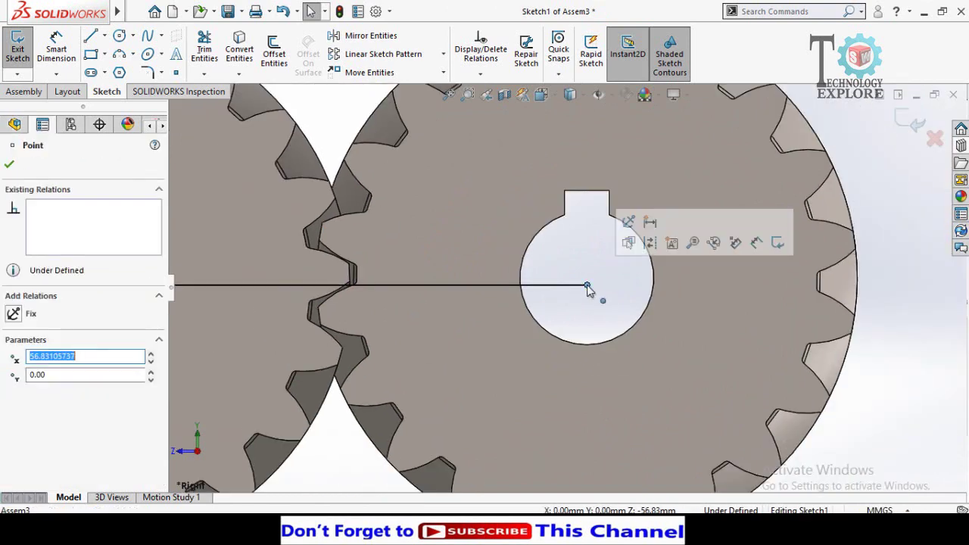
{"action": "left_click", "coordinate": [629, 221]}
{"action": "left_click", "coordinate": [623, 305]}
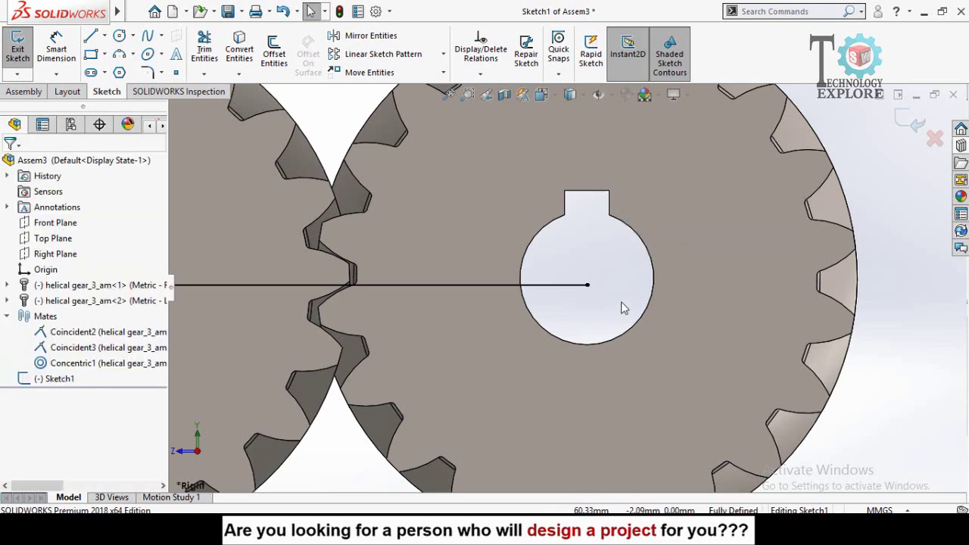
{"action": "key", "text": "f"}
{"action": "left_click", "coordinate": [906, 122]}
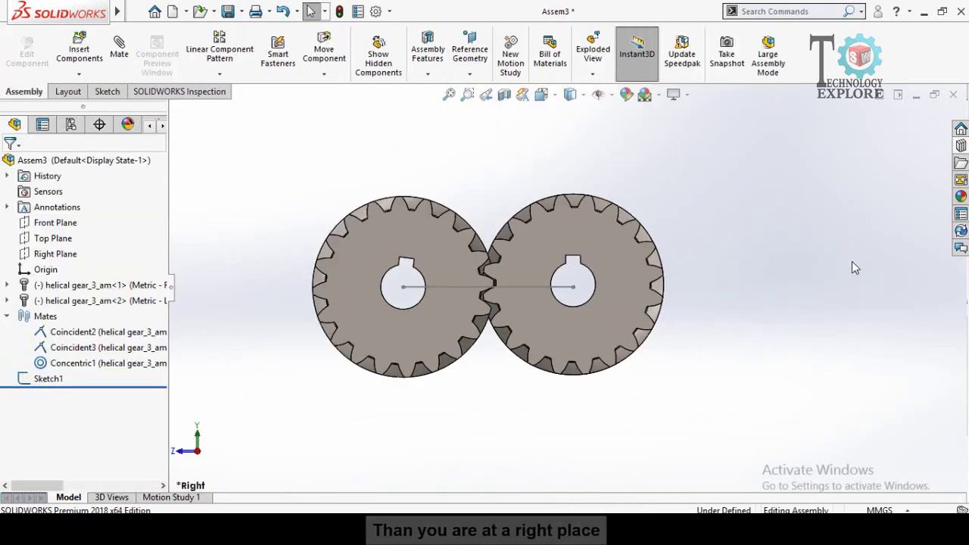
- Add a concentric mate between the sketch line's free endpoint and the bore of the left-hand gear
{"action": "middle_click_drag", "start_coordinate": [562, 286], "coordinate": [592, 330]}
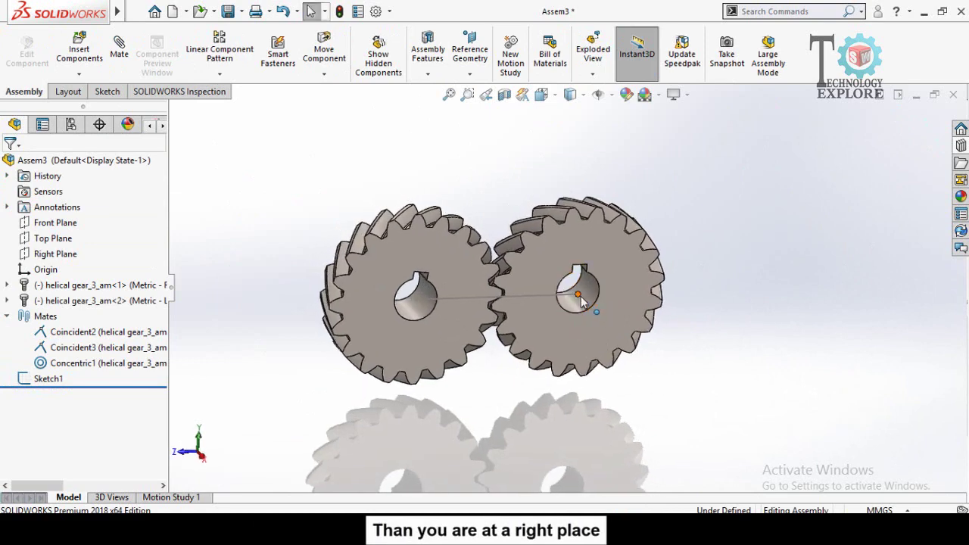
{"action": "left_click", "coordinate": [579, 295]}
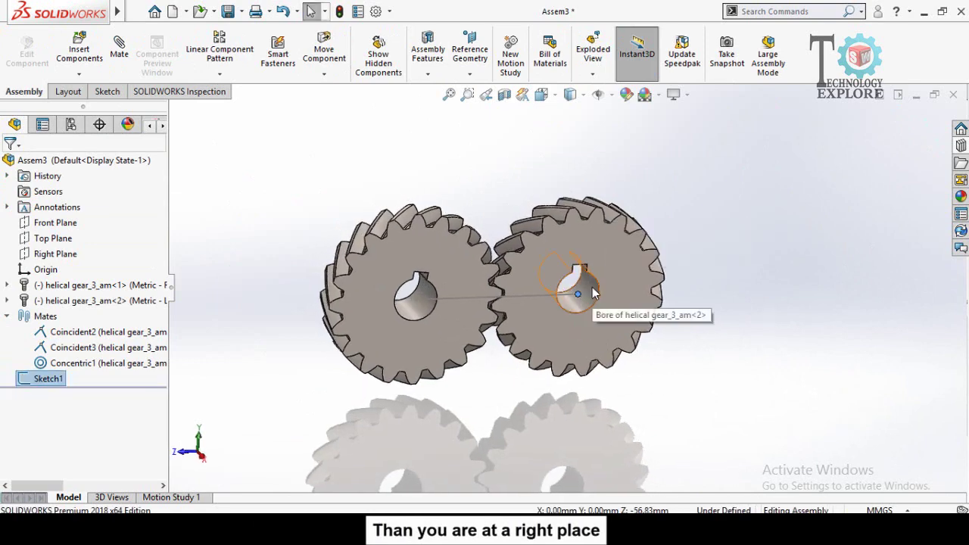
{"action": "left_click", "coordinate": [592, 293]}
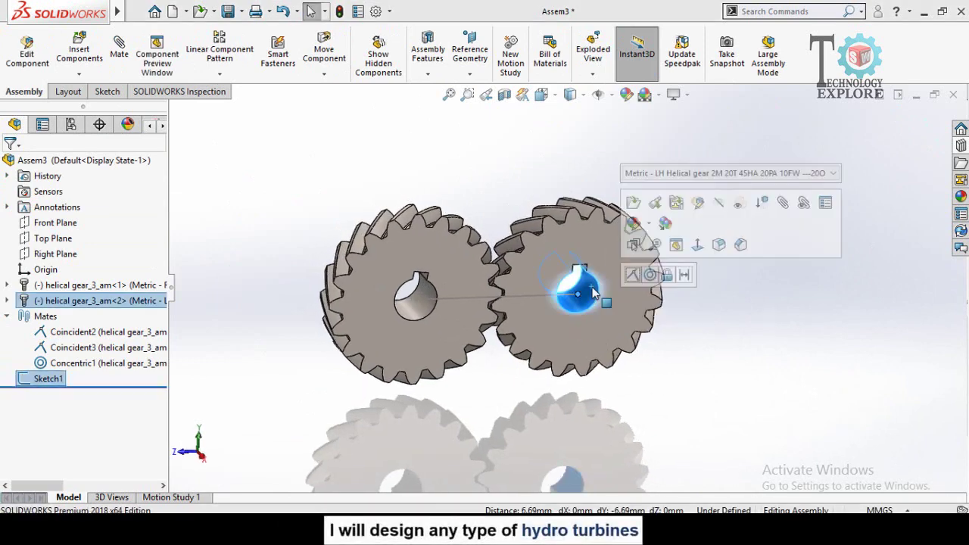
{"action": "left_click", "coordinate": [650, 274]}
{"action": "left_click", "coordinate": [793, 326]}
{"action": "scroll", "coordinate": [782, 318], "scroll_direction": "up", "scroll_amount": 3}
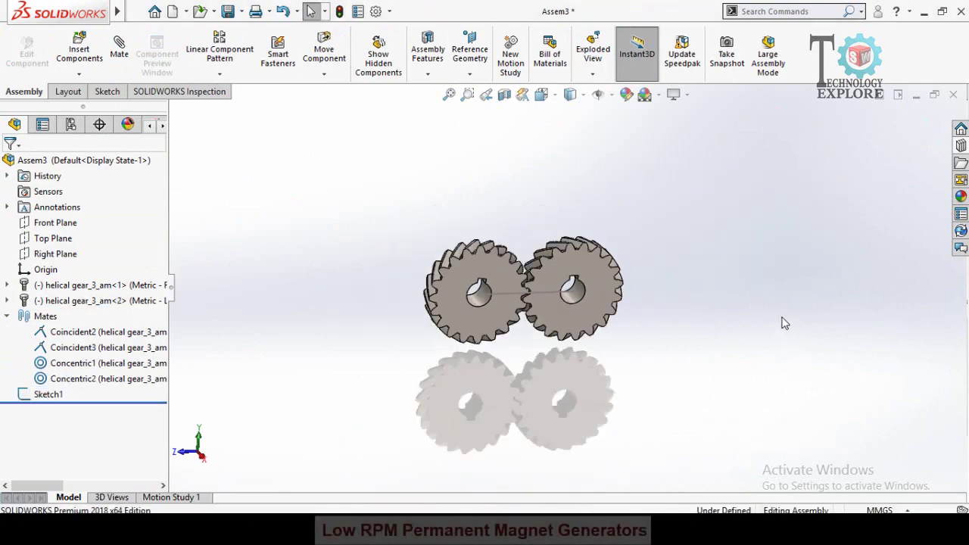
- In the Right view, rotate the left-hand gear slightly so its teeth fit into the gaps of the right-hand gear
{"action": "key", "text": "space"}
{"action": "left_click", "coordinate": [488, 382]}
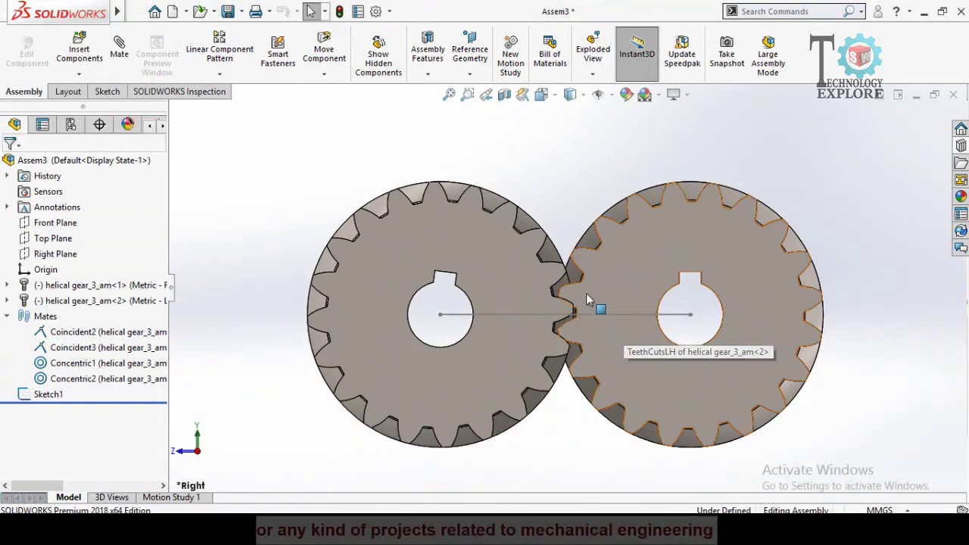
{"action": "left_click", "coordinate": [596, 278]}
{"action": "left_click_drag", "start_coordinate": [595, 272], "coordinate": [595, 277]}
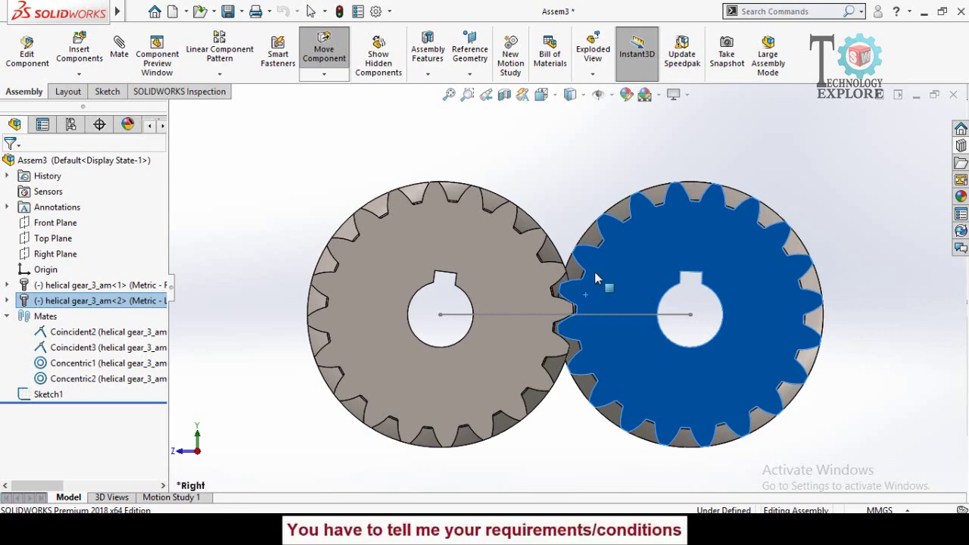
{"action": "left_click", "coordinate": [564, 200]}
- Hide the sketch line that connects the two gear centres
{"action": "scroll", "coordinate": [565, 195], "scroll_direction": "up", "scroll_amount": 7}
{"action": "middle_click_drag", "start_coordinate": [548, 222], "coordinate": [529, 282]}
{"action": "scroll", "coordinate": [527, 273], "scroll_direction": "down", "scroll_amount": 6}
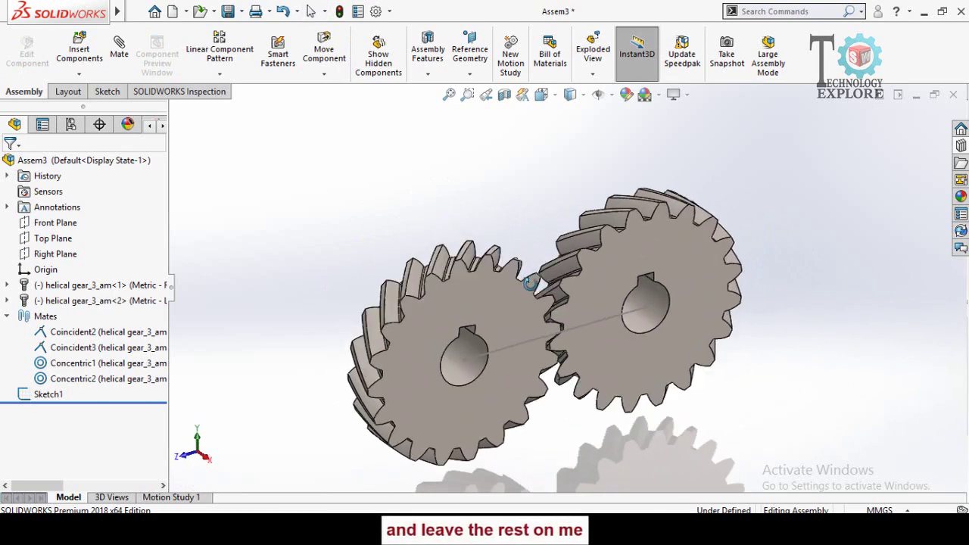
{"action": "scroll", "coordinate": [566, 264], "scroll_direction": "up", "scroll_amount": 3}
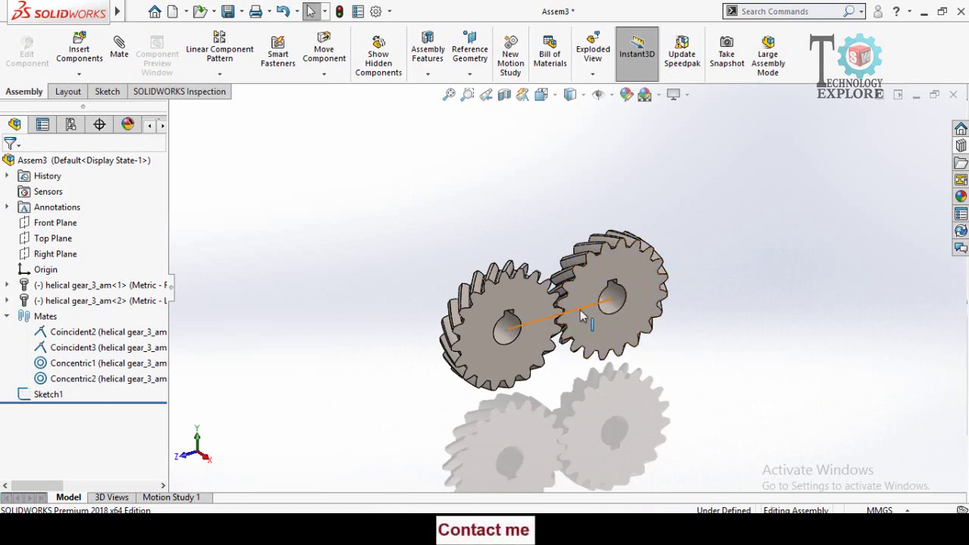
{"action": "left_click", "coordinate": [582, 316]}
{"action": "left_click", "coordinate": [642, 268]}
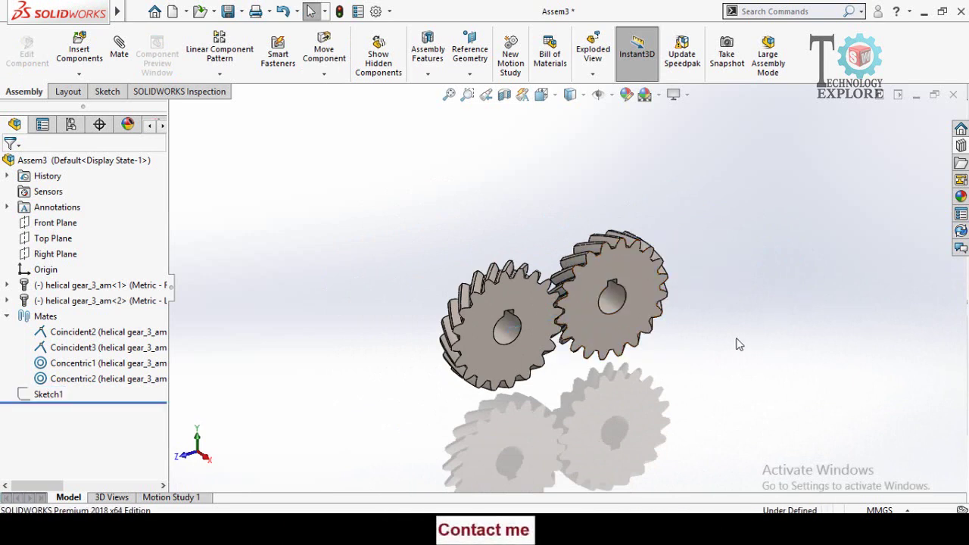
- Start a mechanical Gear mate between the bore of the right-hand gear and the bore of the left-hand gear
{"action": "scroll", "coordinate": [599, 342], "scroll_direction": "down", "scroll_amount": 1}
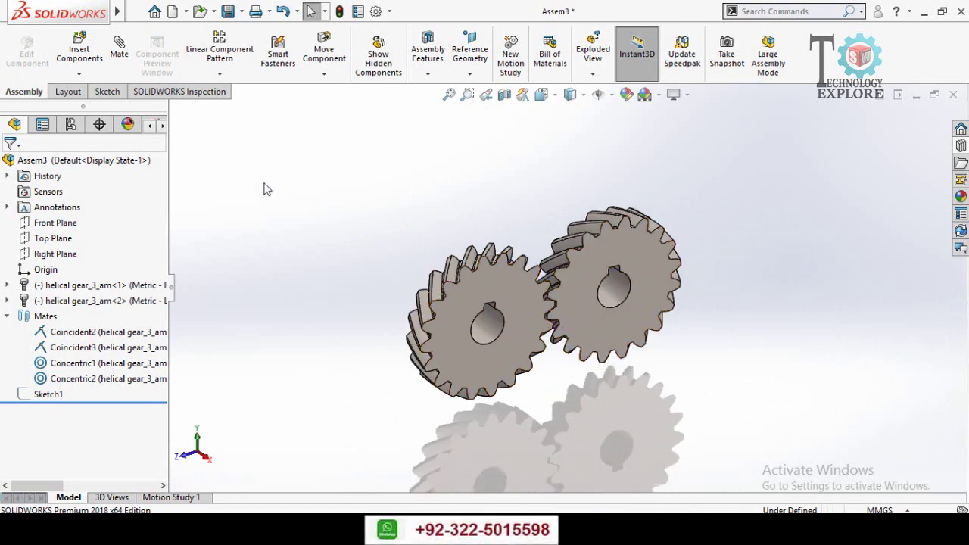
{"action": "left_click", "coordinate": [130, 70]}
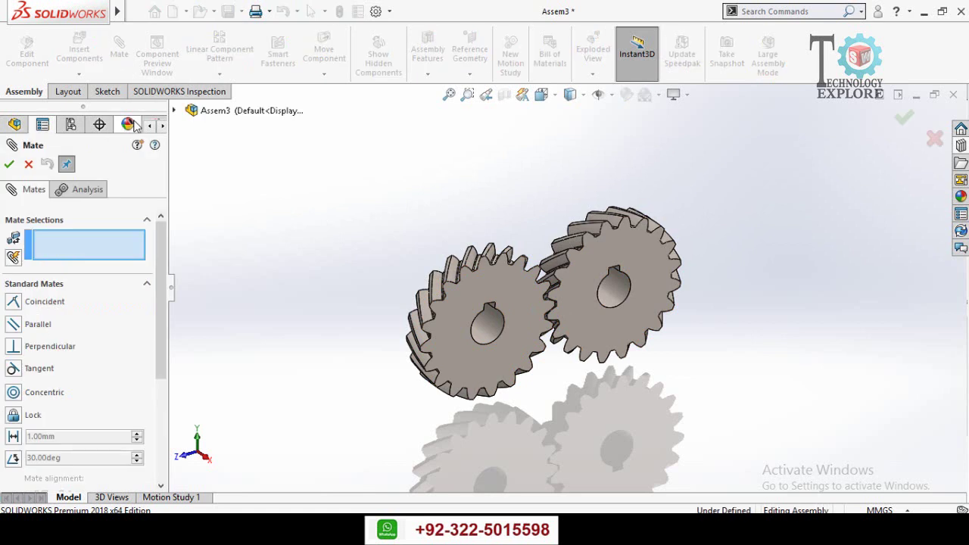
{"action": "scroll", "coordinate": [2, 333], "scroll_direction": "down", "scroll_amount": 4}
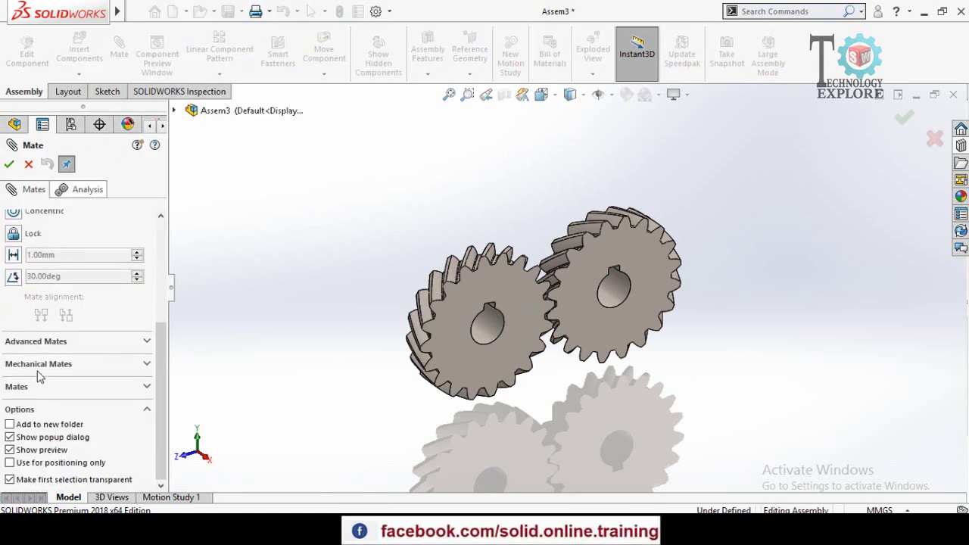
{"action": "left_click", "coordinate": [28, 365]}
{"action": "scroll", "coordinate": [2, 341], "scroll_direction": "up", "scroll_amount": 2}
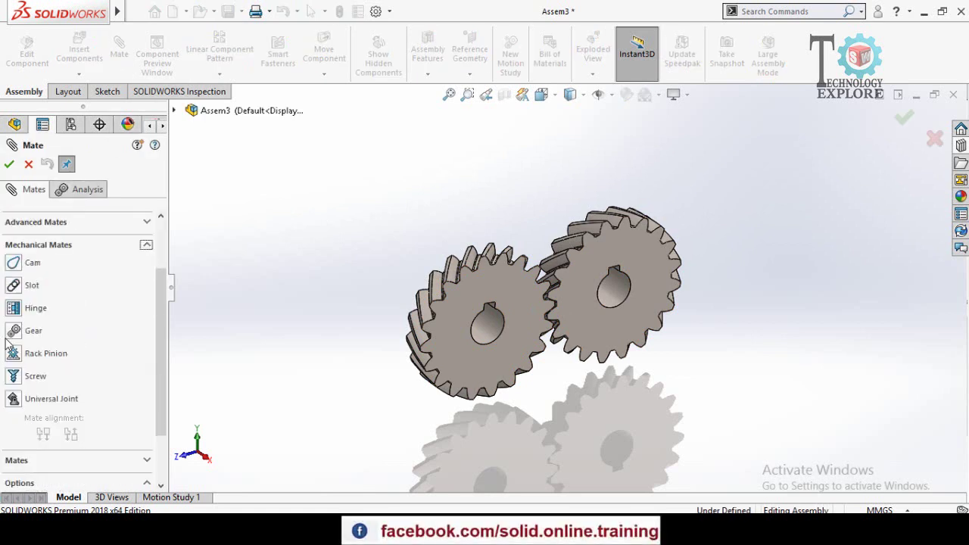
{"action": "left_click", "coordinate": [13, 331]}
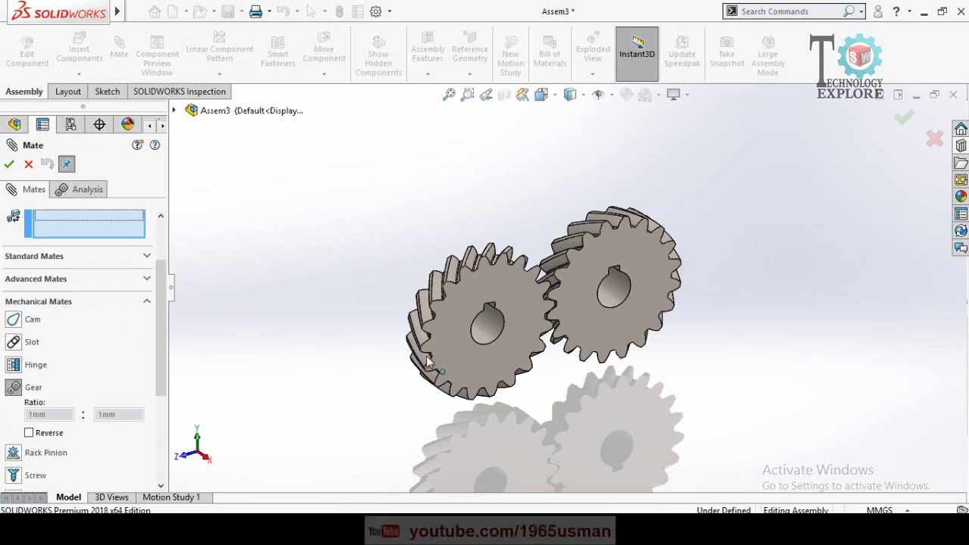
{"action": "left_click", "coordinate": [484, 330]}
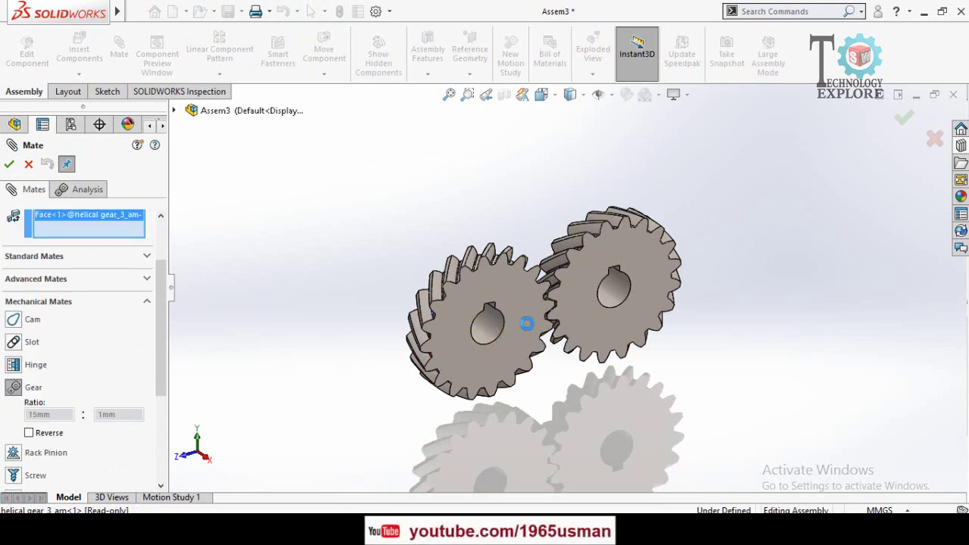
{"action": "left_click", "coordinate": [617, 289]}
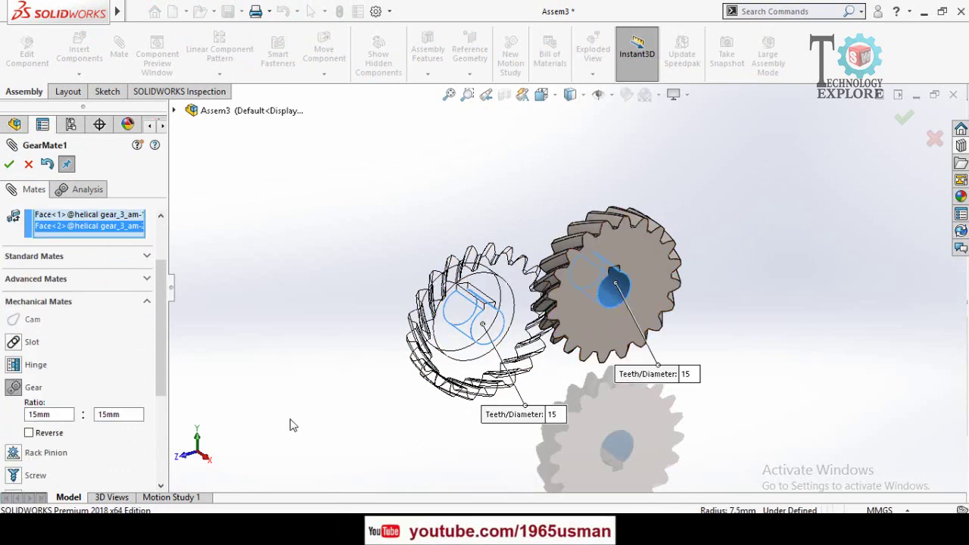
- Set the gear mate's ratio to 1mm : 1mm, then accept it and finish mating
{"action": "scroll", "coordinate": [161, 360], "scroll_direction": "down", "scroll_amount": 3}
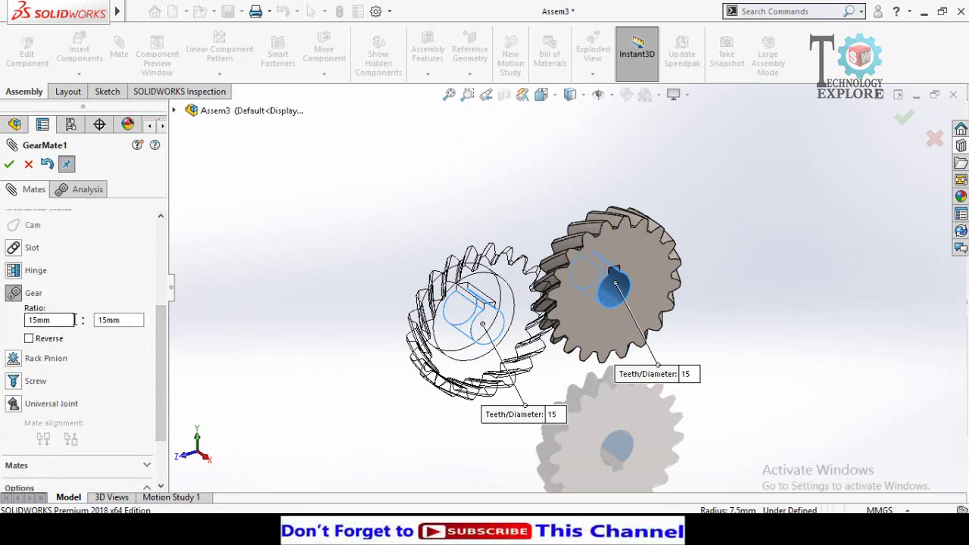
{"action": "type", "text": "1"}
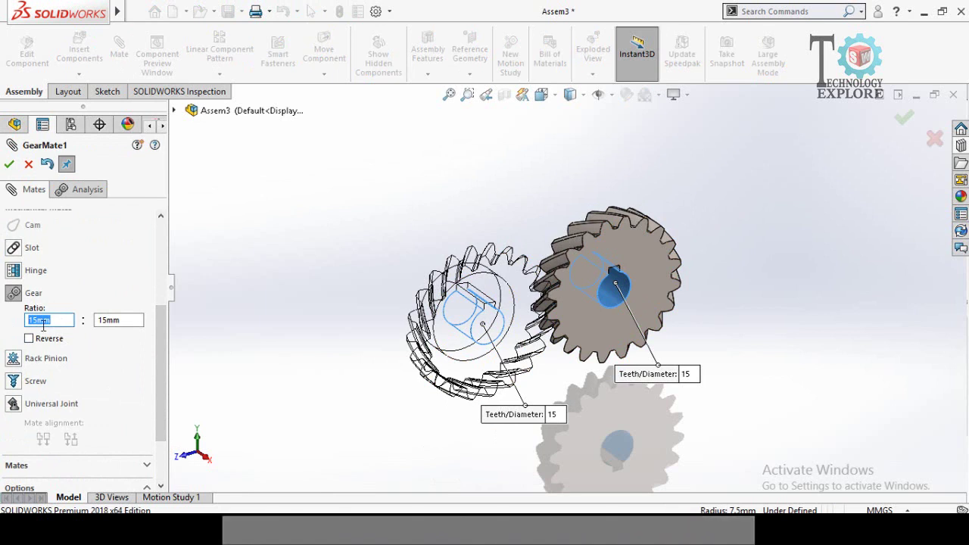
{"action": "key", "text": "Tab"}
{"action": "type", "text": "1"}
{"action": "key", "text": "Tab"}
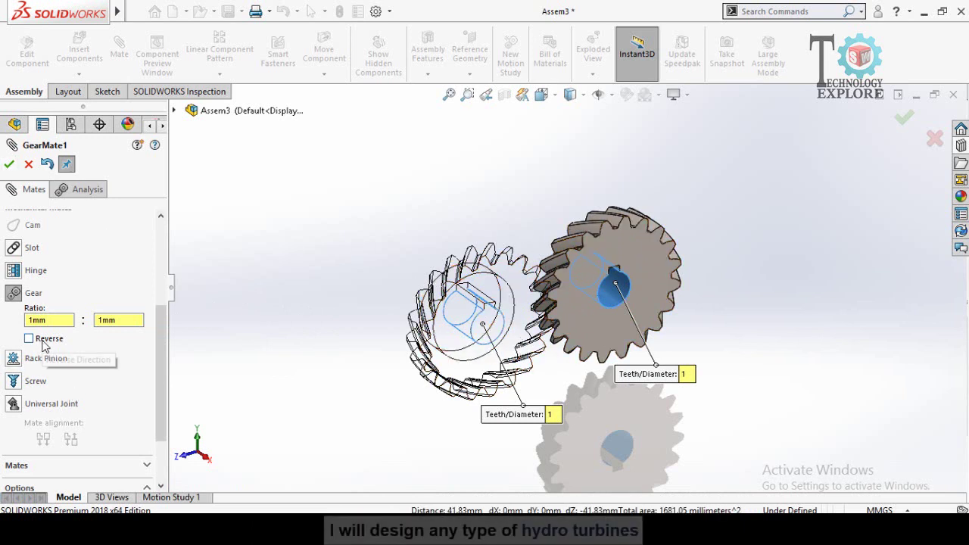
{"action": "left_click", "coordinate": [9, 165]}
{"action": "left_click", "coordinate": [10, 165]}
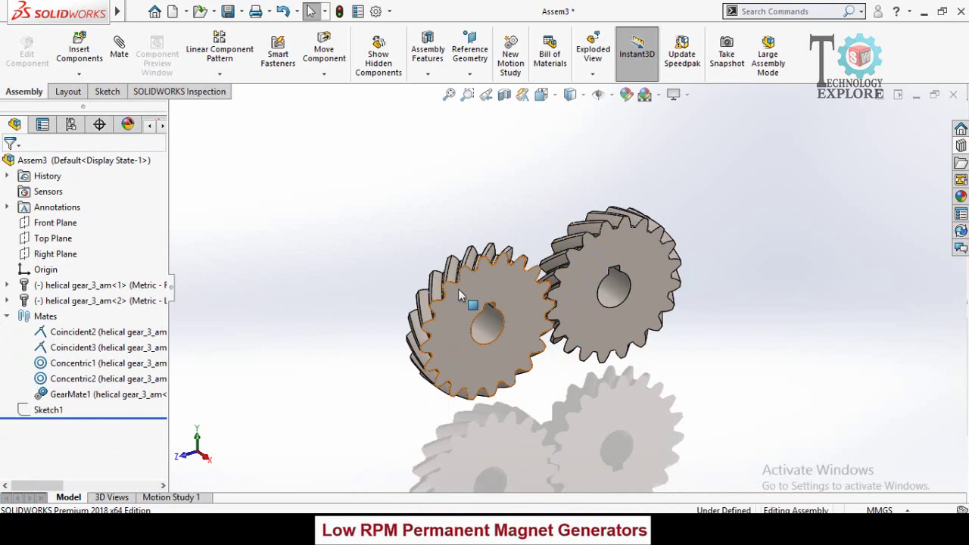
- Rotate the right-hand gear about its bore to test that the meshed pair turns together
{"action": "left_click_drag", "start_coordinate": [456, 291], "coordinate": [504, 361]}
{"action": "left_click_drag", "start_coordinate": [508, 314], "coordinate": [487, 379]}
{"action": "left_click", "coordinate": [336, 341]}
{"action": "scroll", "coordinate": [336, 341], "scroll_direction": "up", "scroll_amount": 1}
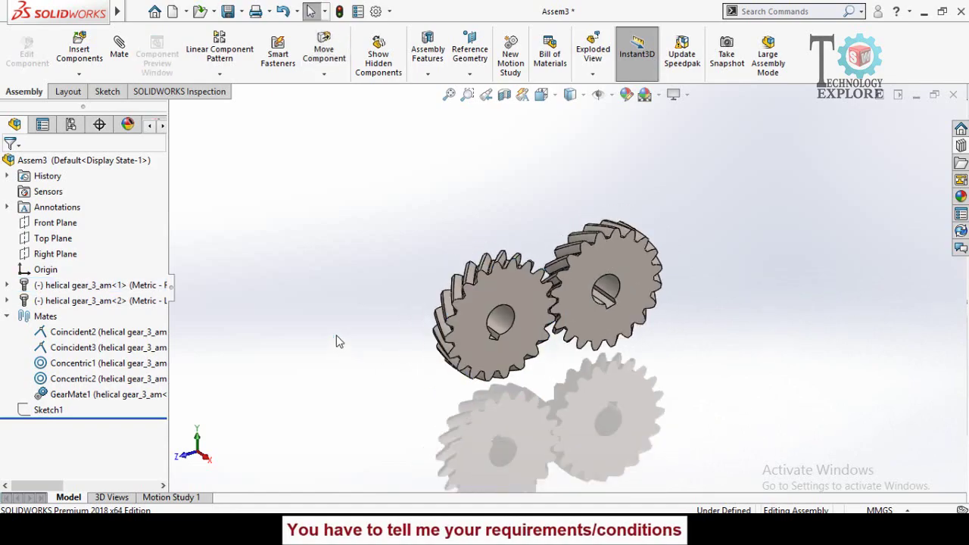